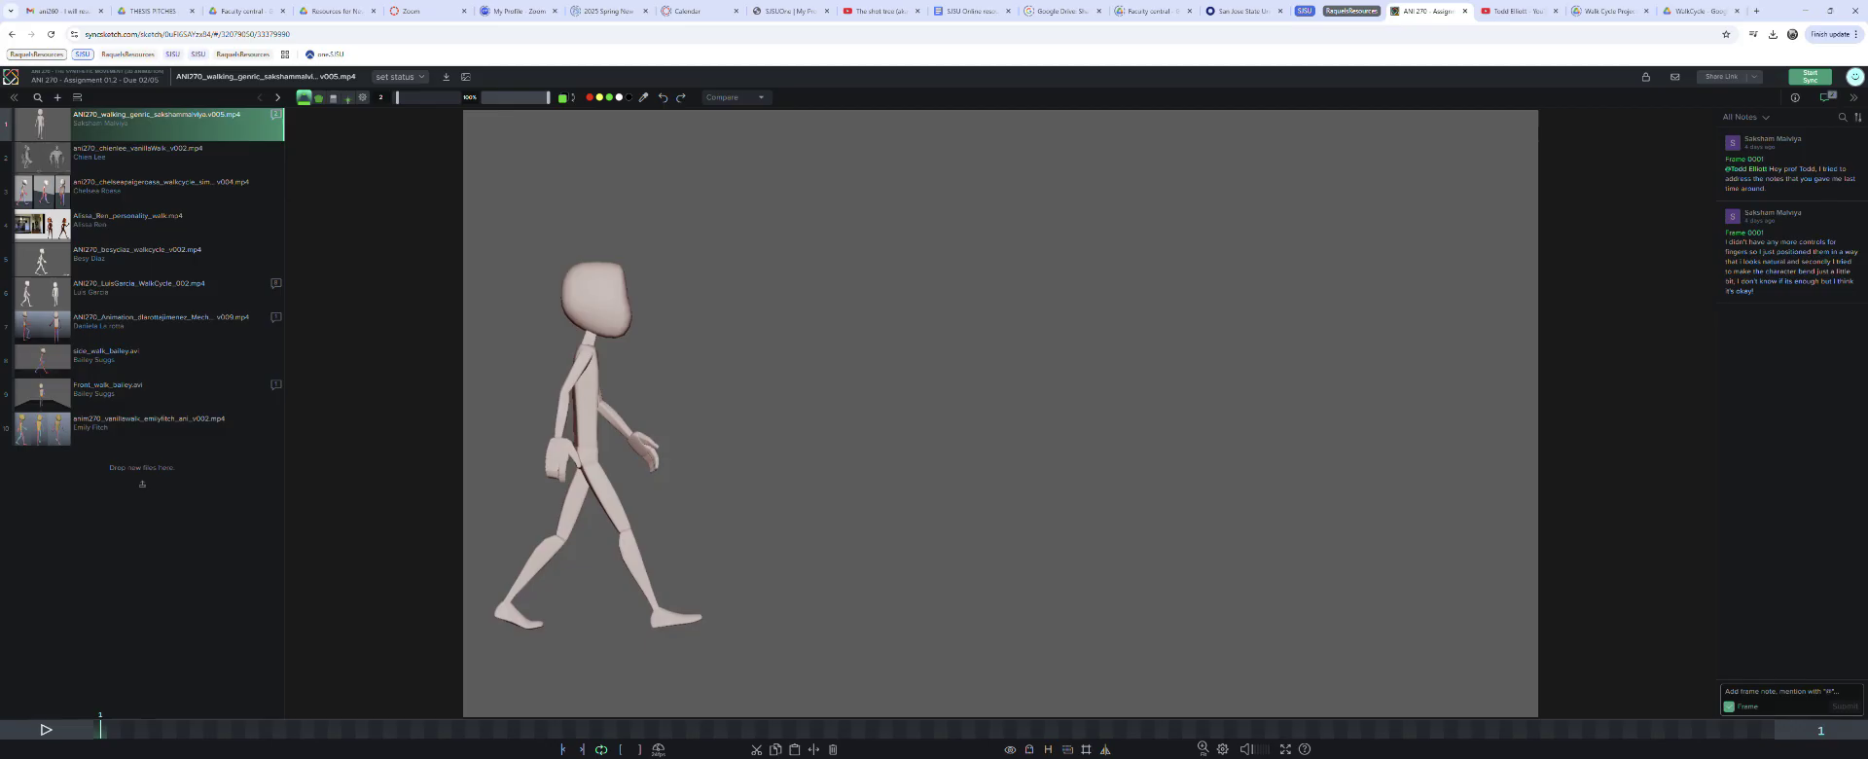
# Play the walk animation, sketch a ground oval and direction arrows around the figure on frame 13, and clear that sketch.
pyautogui.press('space')
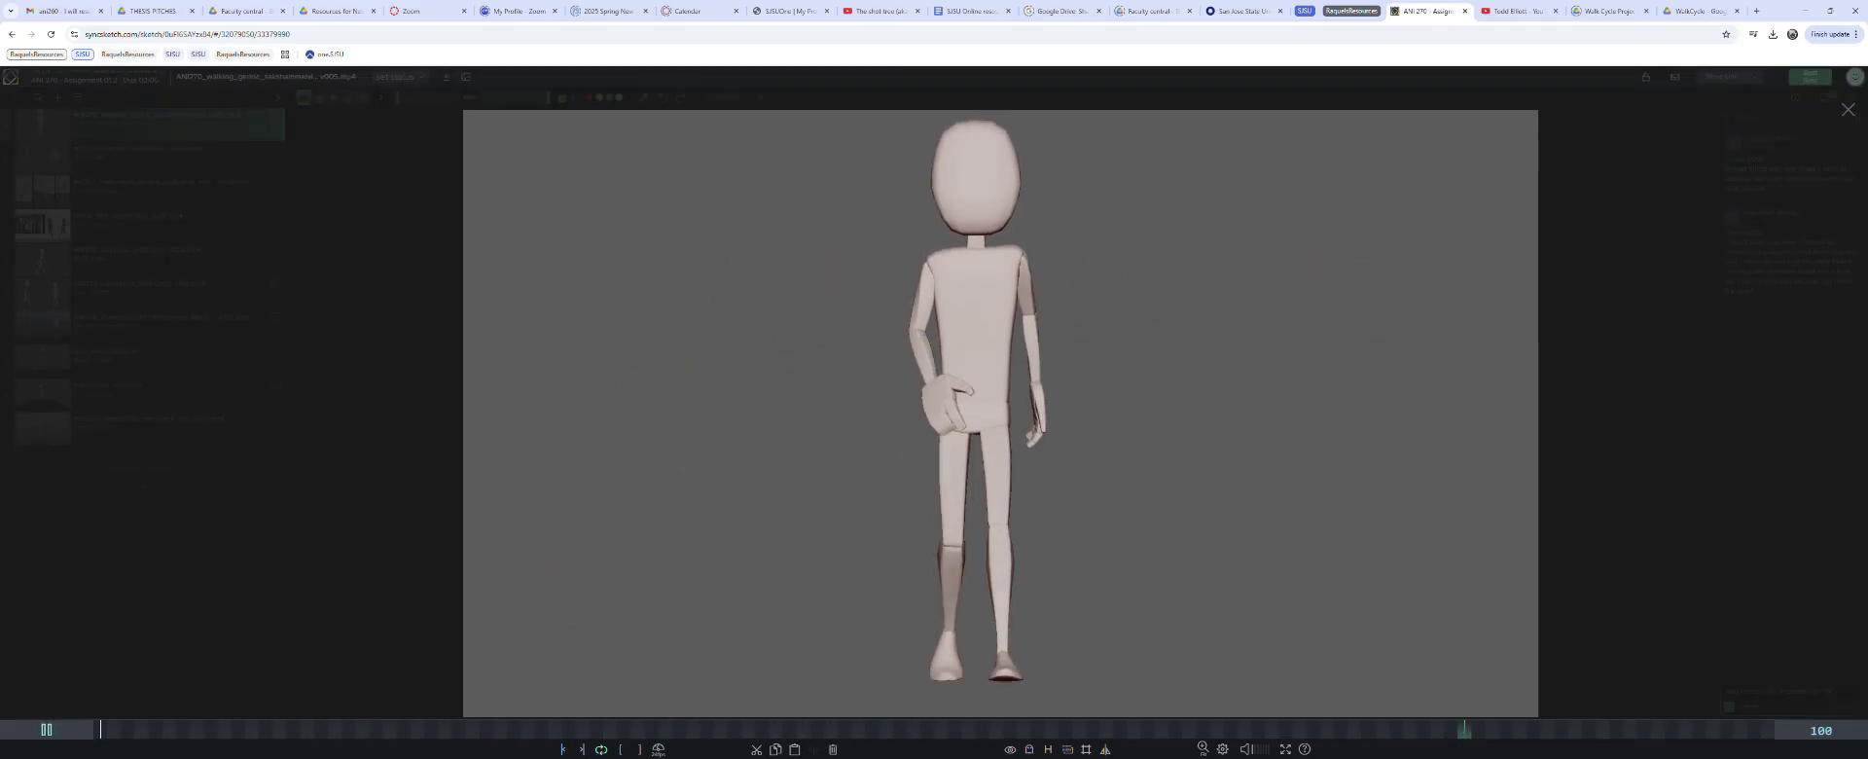
pyautogui.press('space')
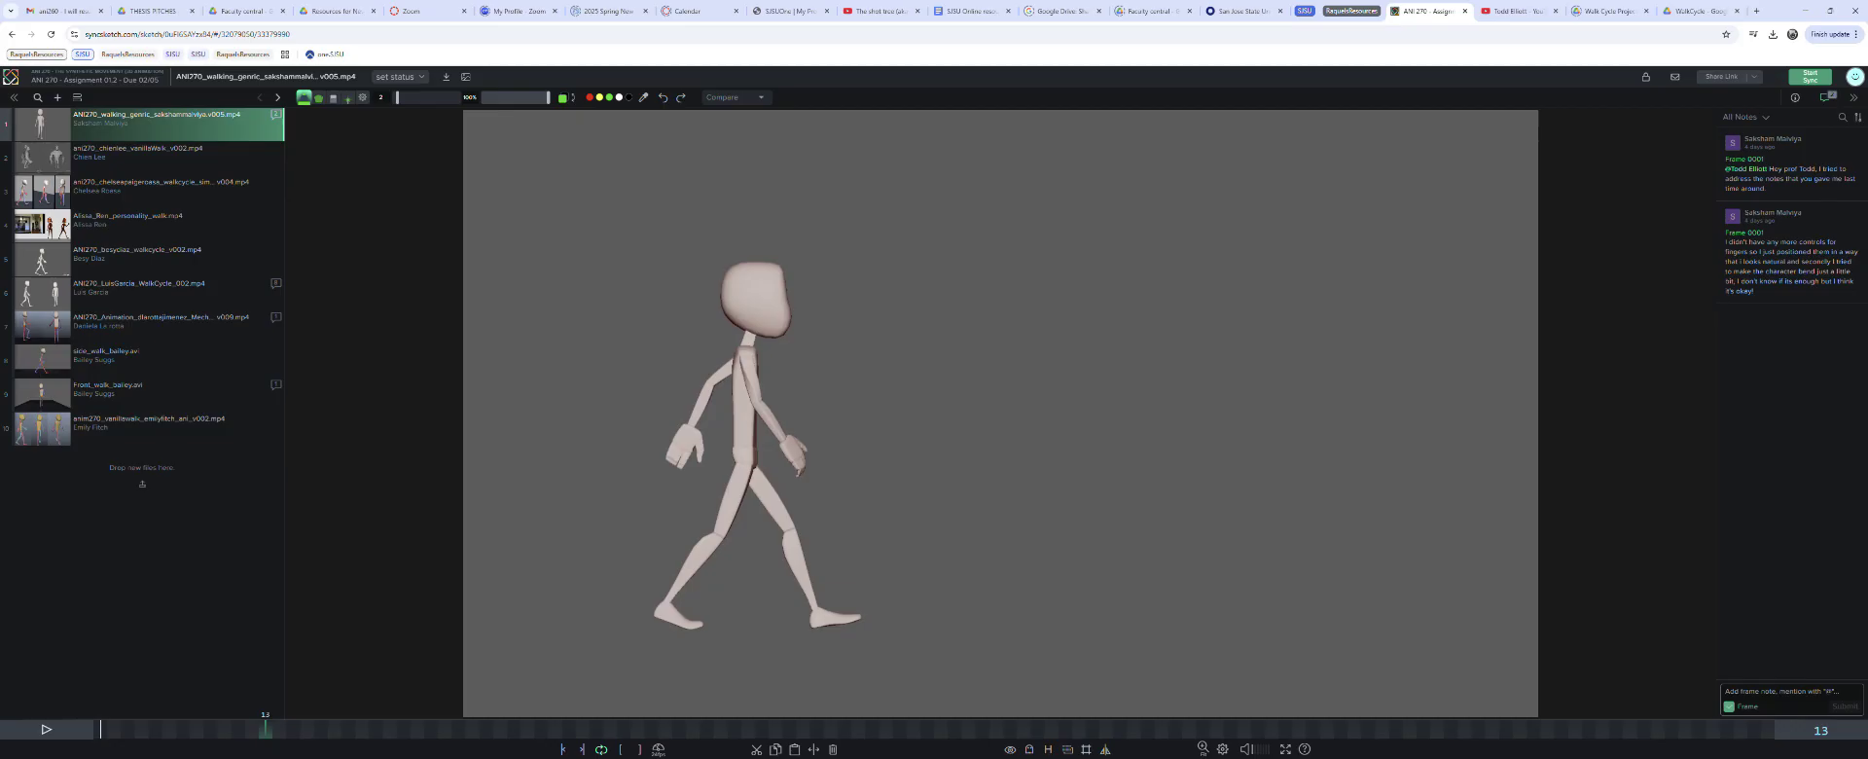
pyautogui.moveTo(1014, 687)
pyautogui.mouseDown()
pyautogui.moveTo(1008, 662)
pyautogui.moveTo(998, 681)
pyautogui.mouseUp()
pyautogui.moveTo(642, 639)
pyautogui.mouseDown()
pyautogui.moveTo(709, 668)
pyautogui.moveTo(827, 628)
pyautogui.mouseUp()
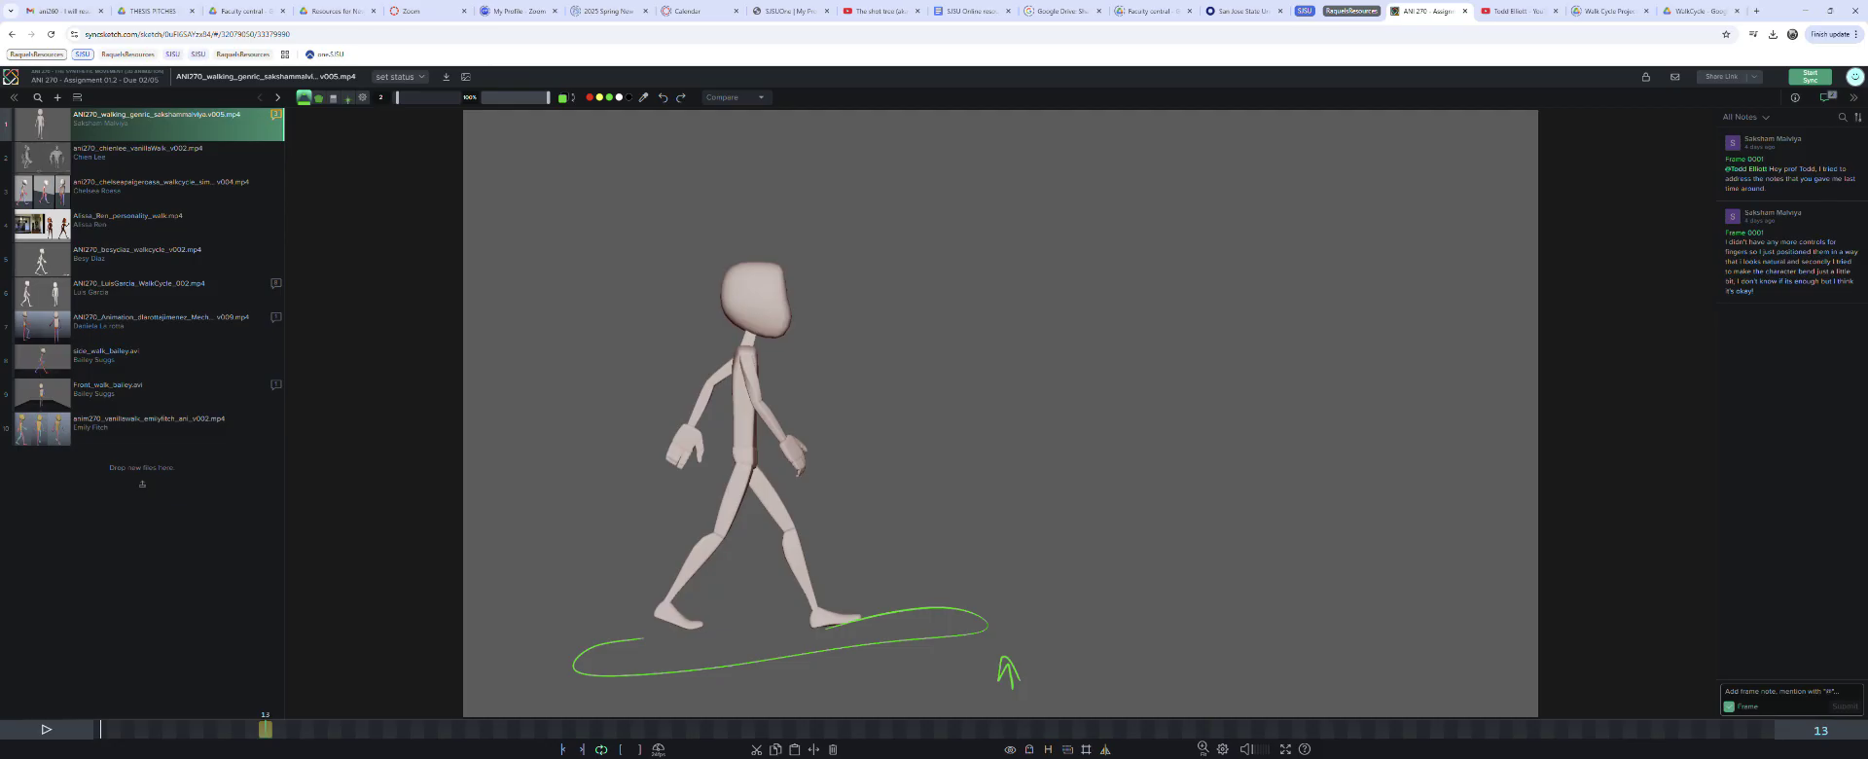
pyautogui.moveTo(687, 461); pyautogui.dragTo(807, 453)
pyautogui.moveTo(673, 645); pyautogui.dragTo(749, 646)
pyautogui.moveTo(1042, 323)
pyautogui.mouseDown()
pyautogui.moveTo(1043, 435)
pyautogui.moveTo(1028, 406)
pyautogui.moveTo(1065, 421)
pyautogui.mouseUp()
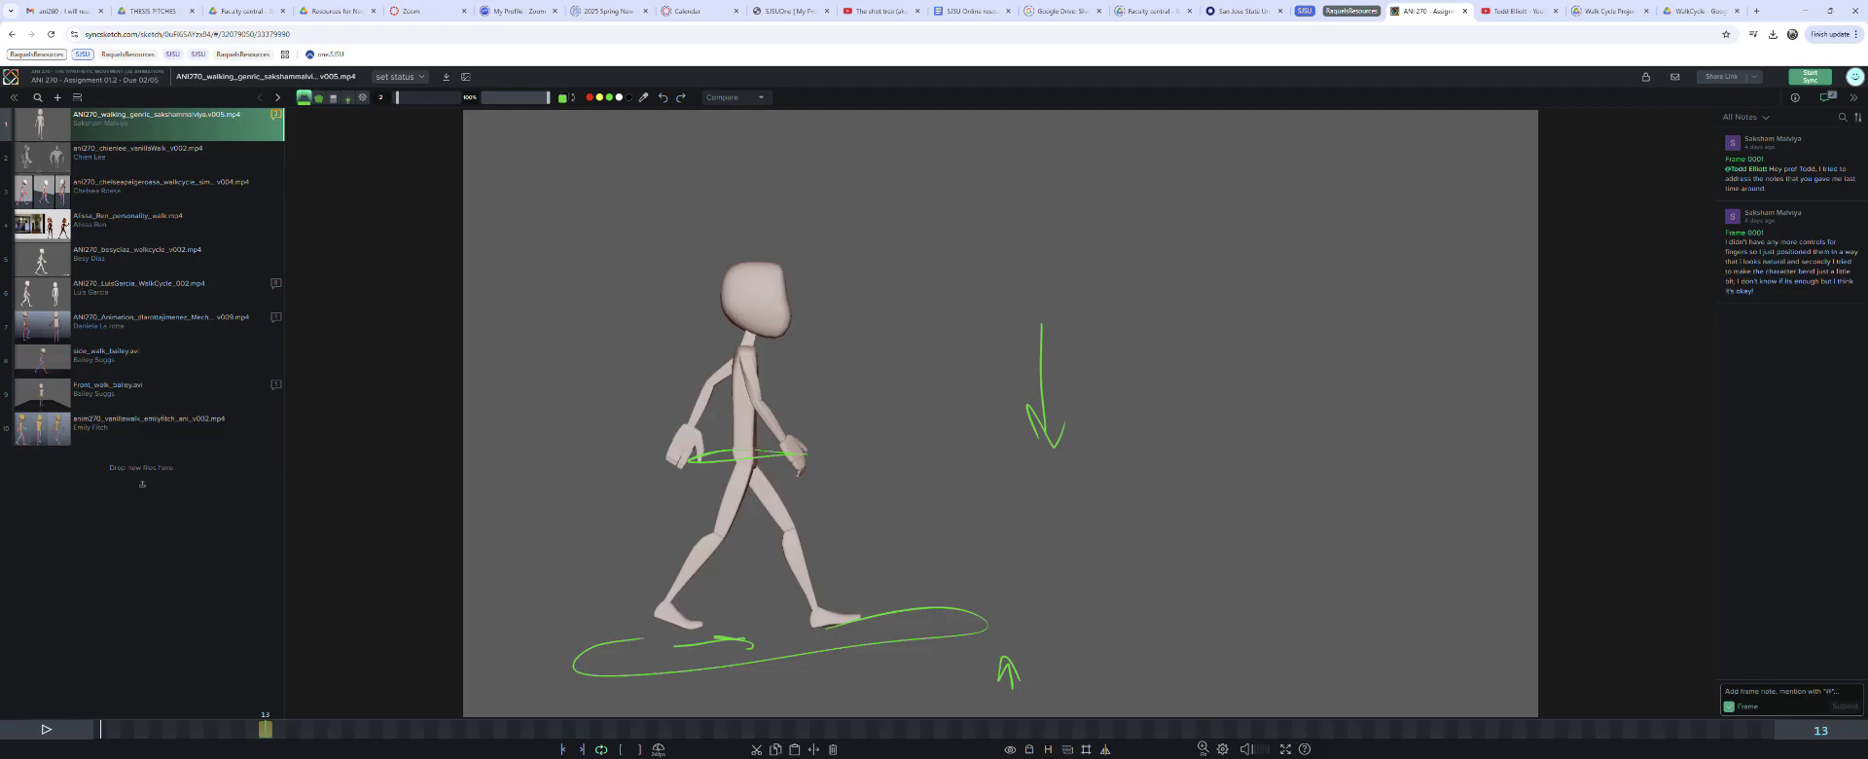
pyautogui.moveTo(828, 453); pyautogui.dragTo(905, 453)
pyautogui.moveTo(616, 568)
pyautogui.mouseDown()
pyautogui.moveTo(785, 557)
pyautogui.moveTo(769, 568)
pyautogui.mouseUp()
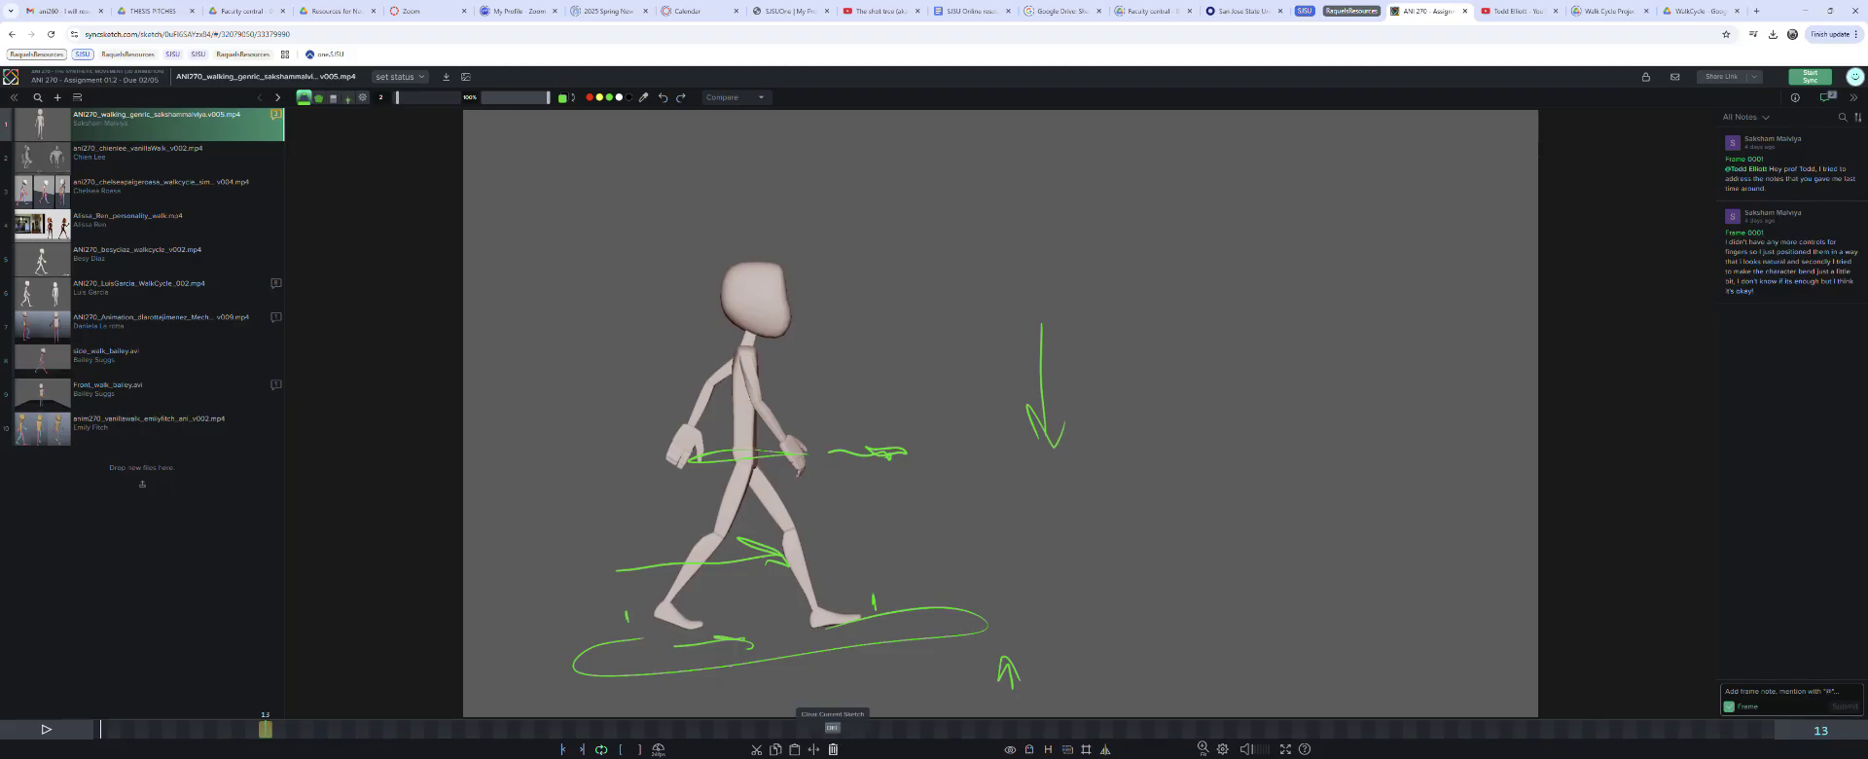
pyautogui.click(833, 748)
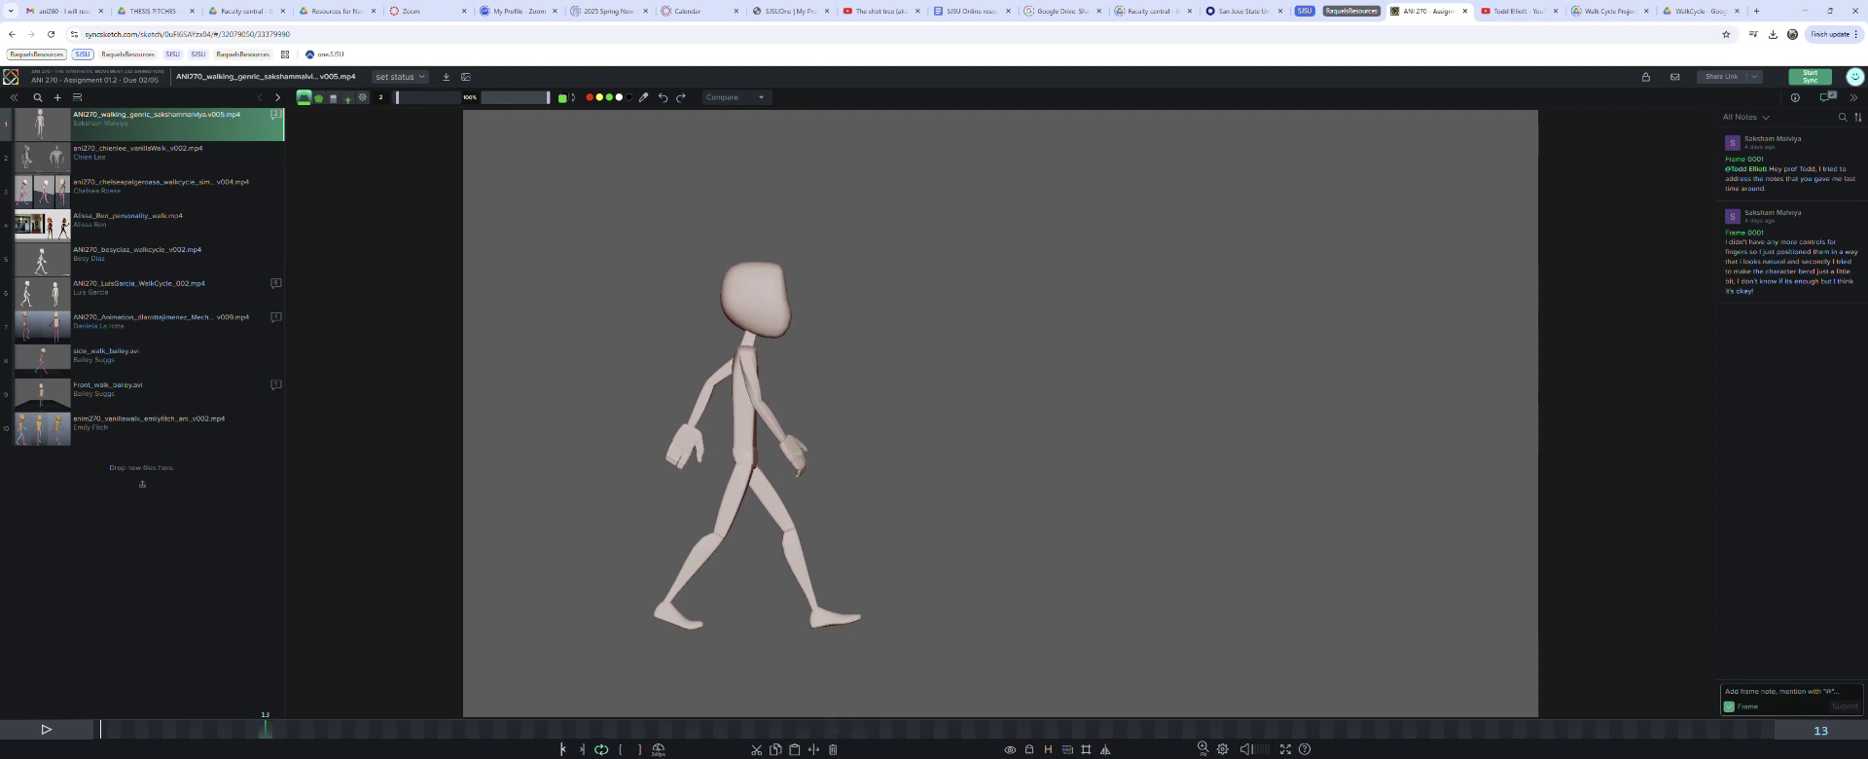
# Add a short green tick below the walking figure on frames 1, 3, 6, 9 and 13 to flag the key poses.
pyautogui.press('Home')
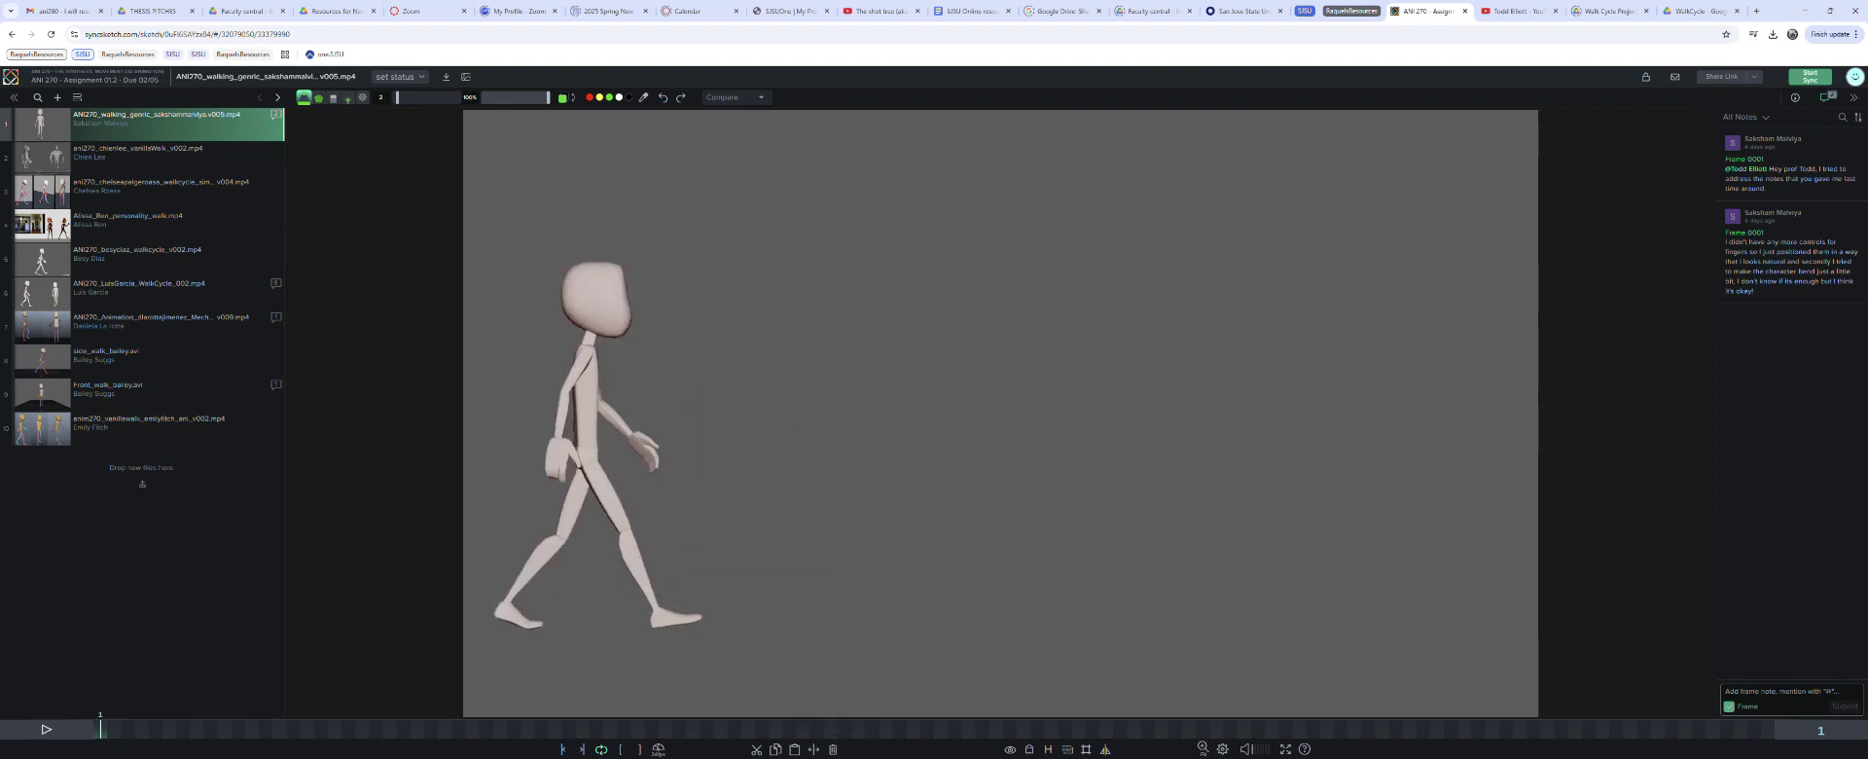
pyautogui.press('space')
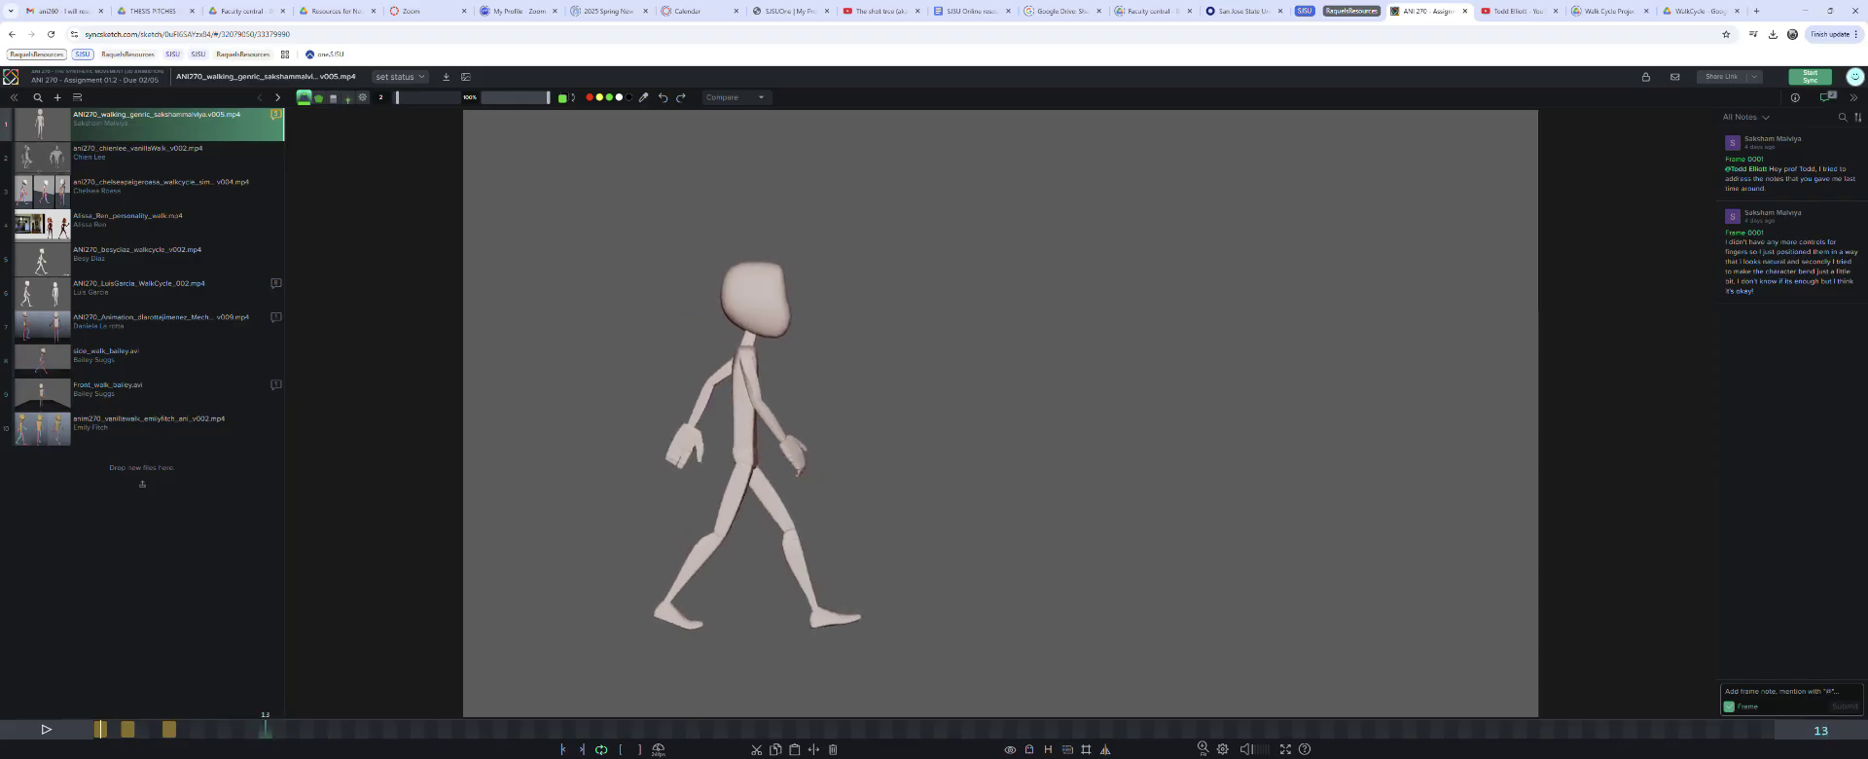
pyautogui.press('Left')
pyautogui.press('Left')
pyautogui.press('Left')
pyautogui.press('Left')
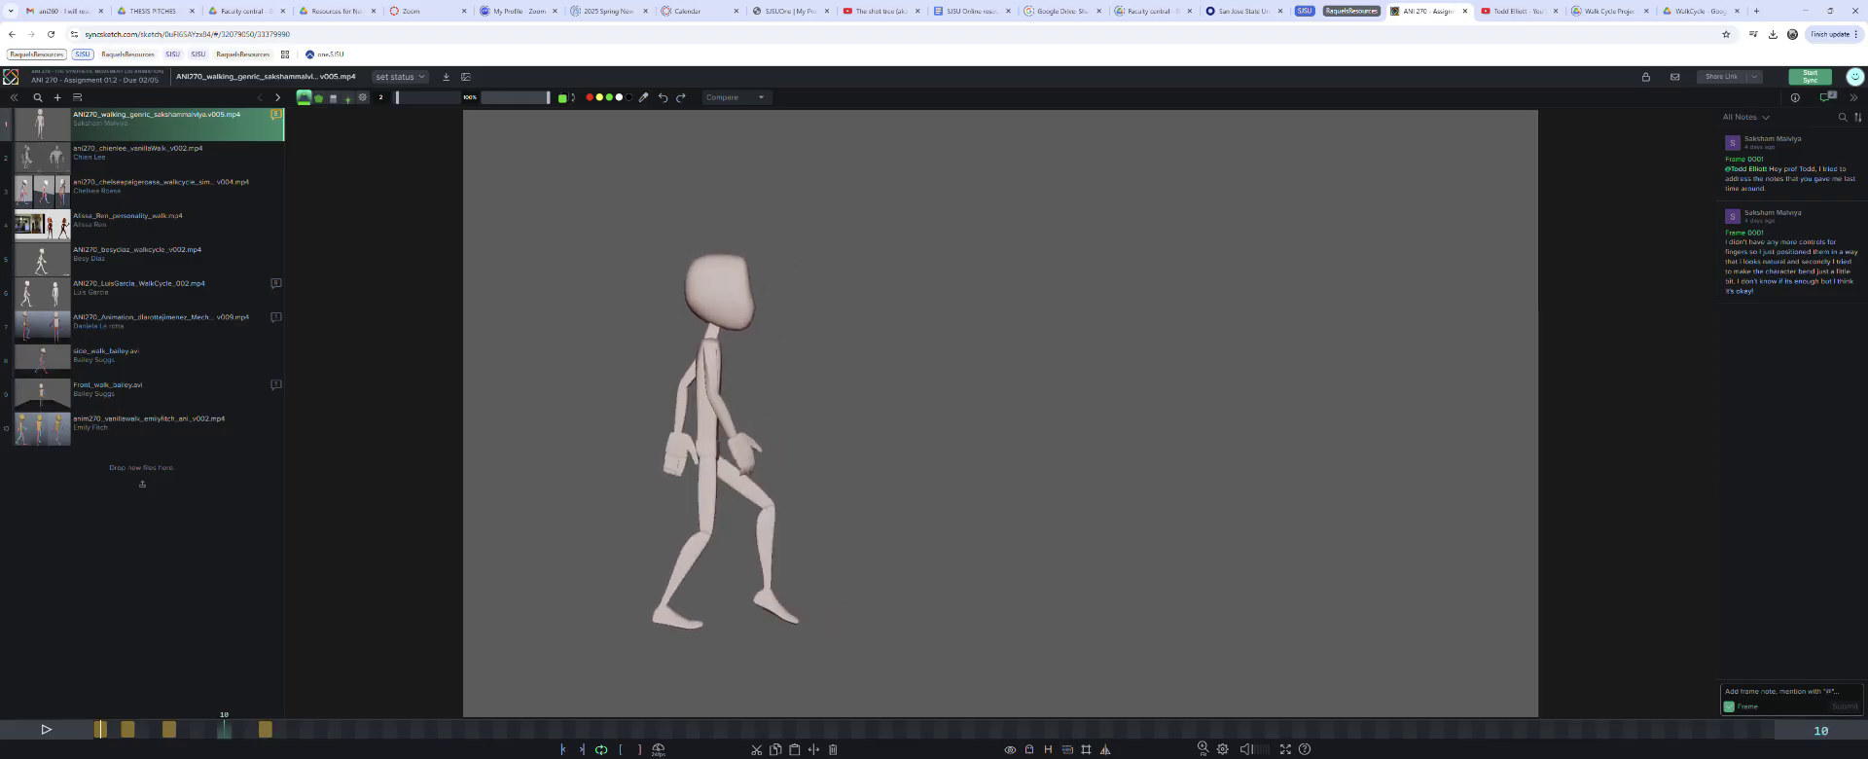
pyautogui.moveTo(610, 672); pyautogui.dragTo(613, 682)
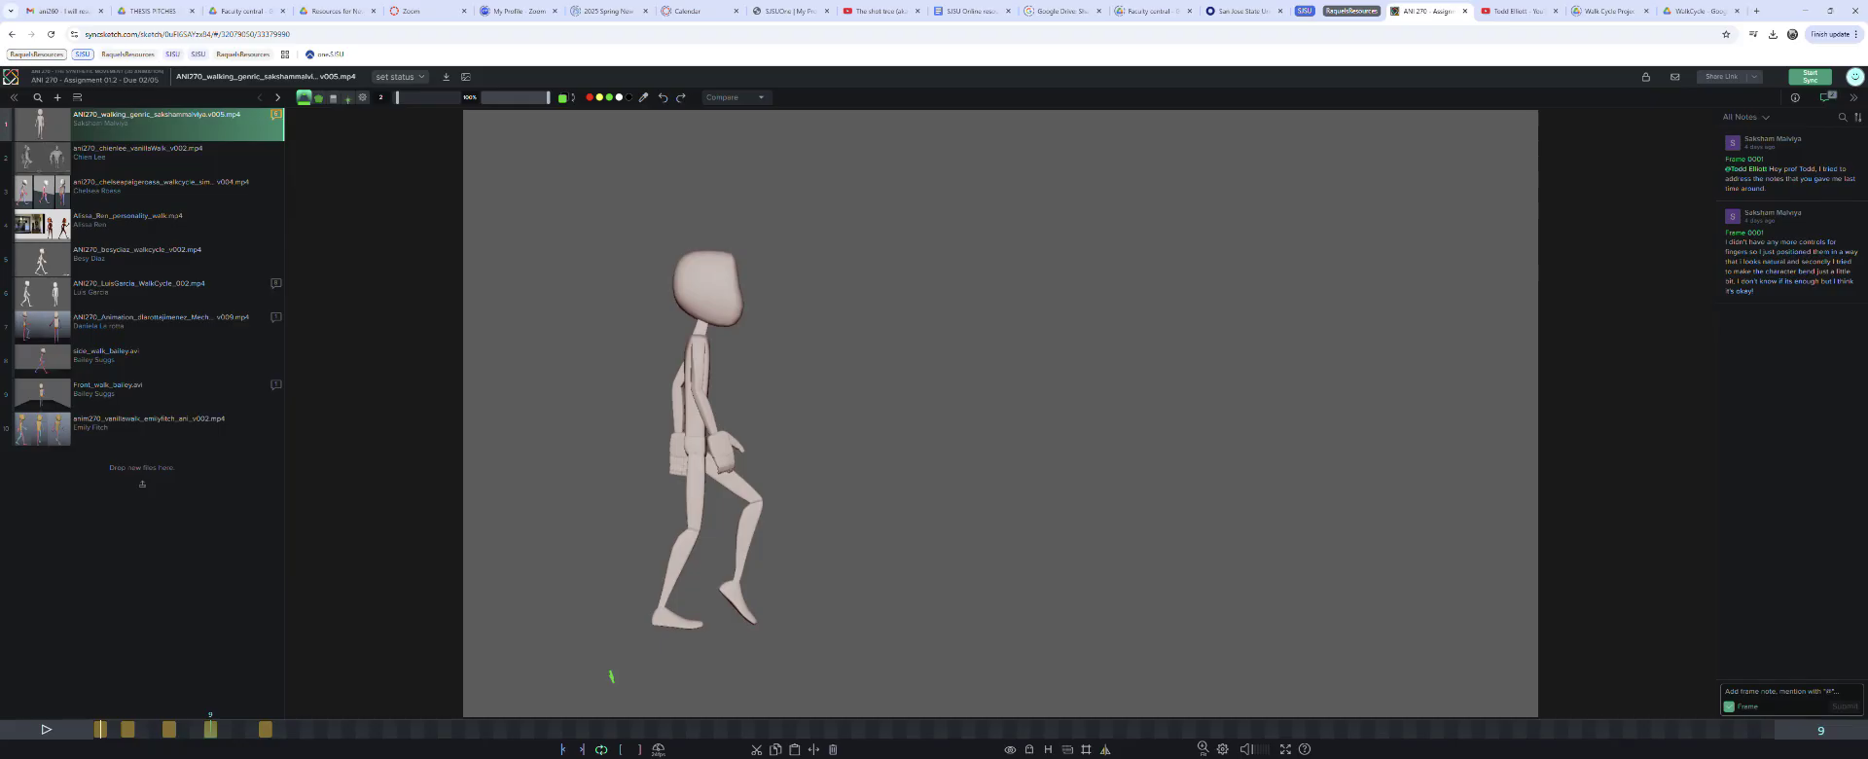
pyautogui.press('Right')
pyautogui.press('Right')
pyautogui.press('Right')
pyautogui.press('Right')
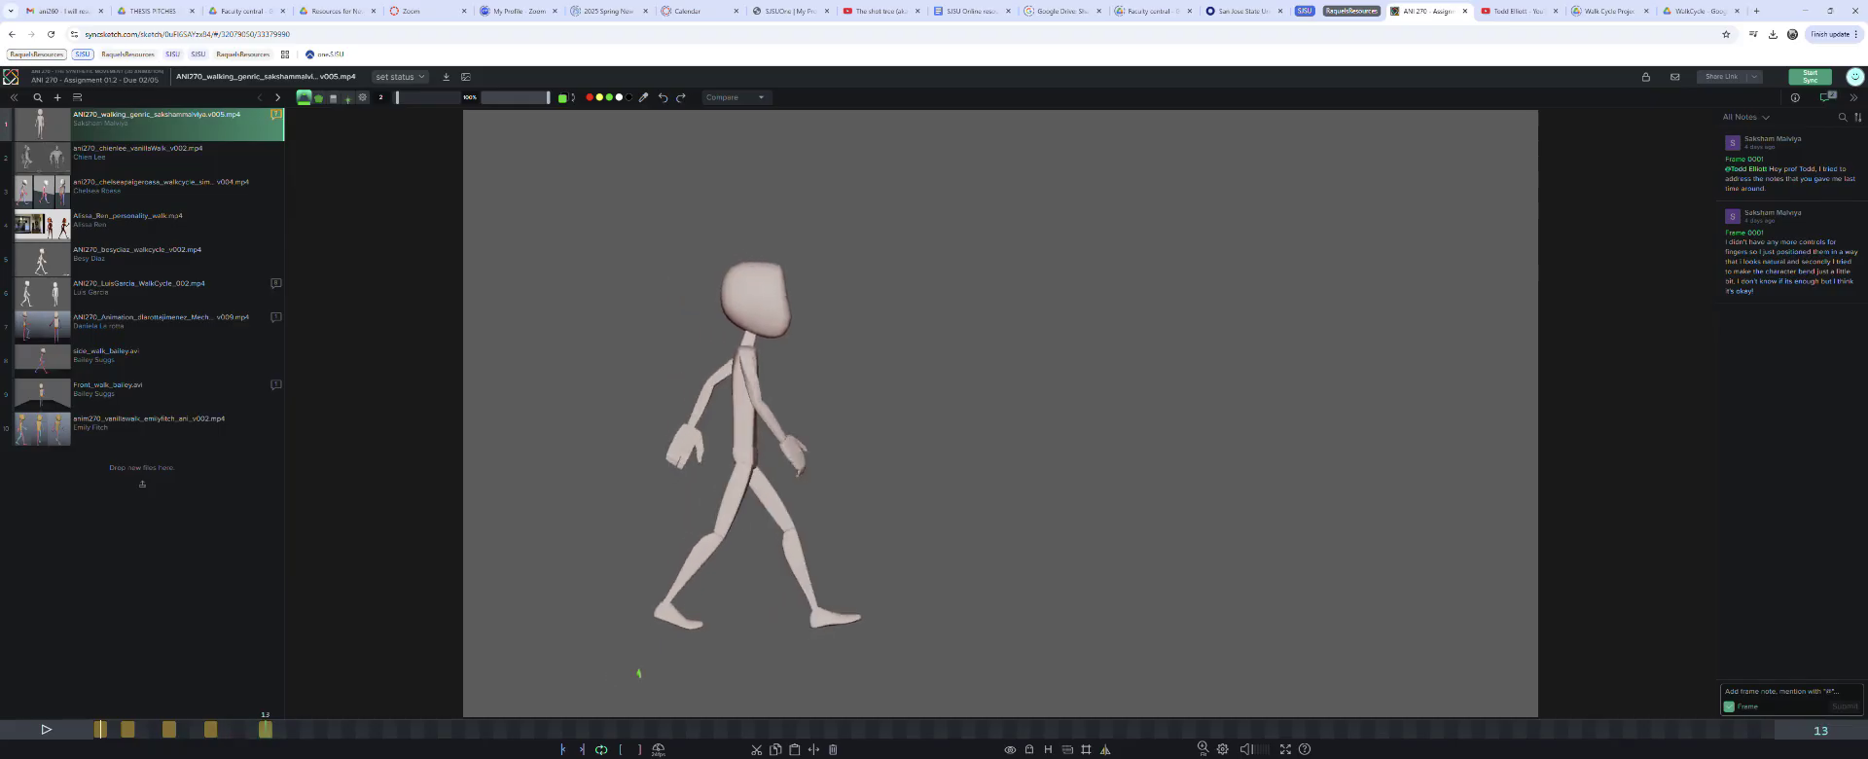
# Step back through the frames from 13 to 1 to review the poses in the first stride.
pyautogui.press('Right')
pyautogui.press('Left')
pyautogui.press('Left')
pyautogui.press('Right')
pyautogui.press('Left')
pyautogui.press('Left')
pyautogui.press('Left')
pyautogui.press('Left')
pyautogui.press('Left')
pyautogui.press('Left')
pyautogui.press('Left')
pyautogui.press('Left')
pyautogui.press('Left')
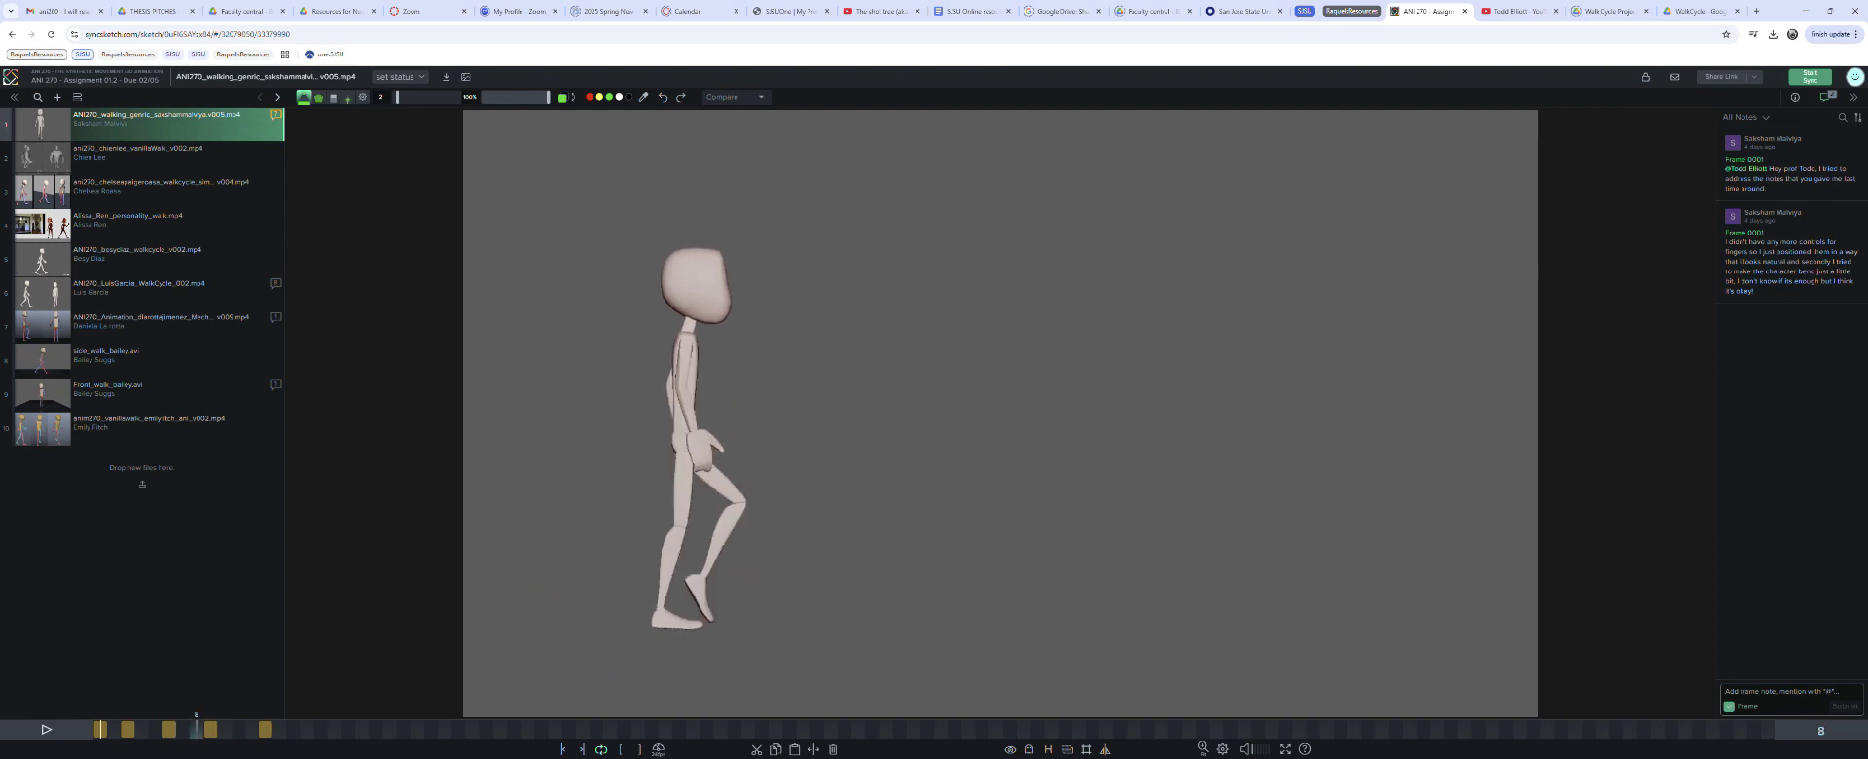
pyautogui.press('Left')
pyautogui.press('Left')
pyautogui.press('Left')
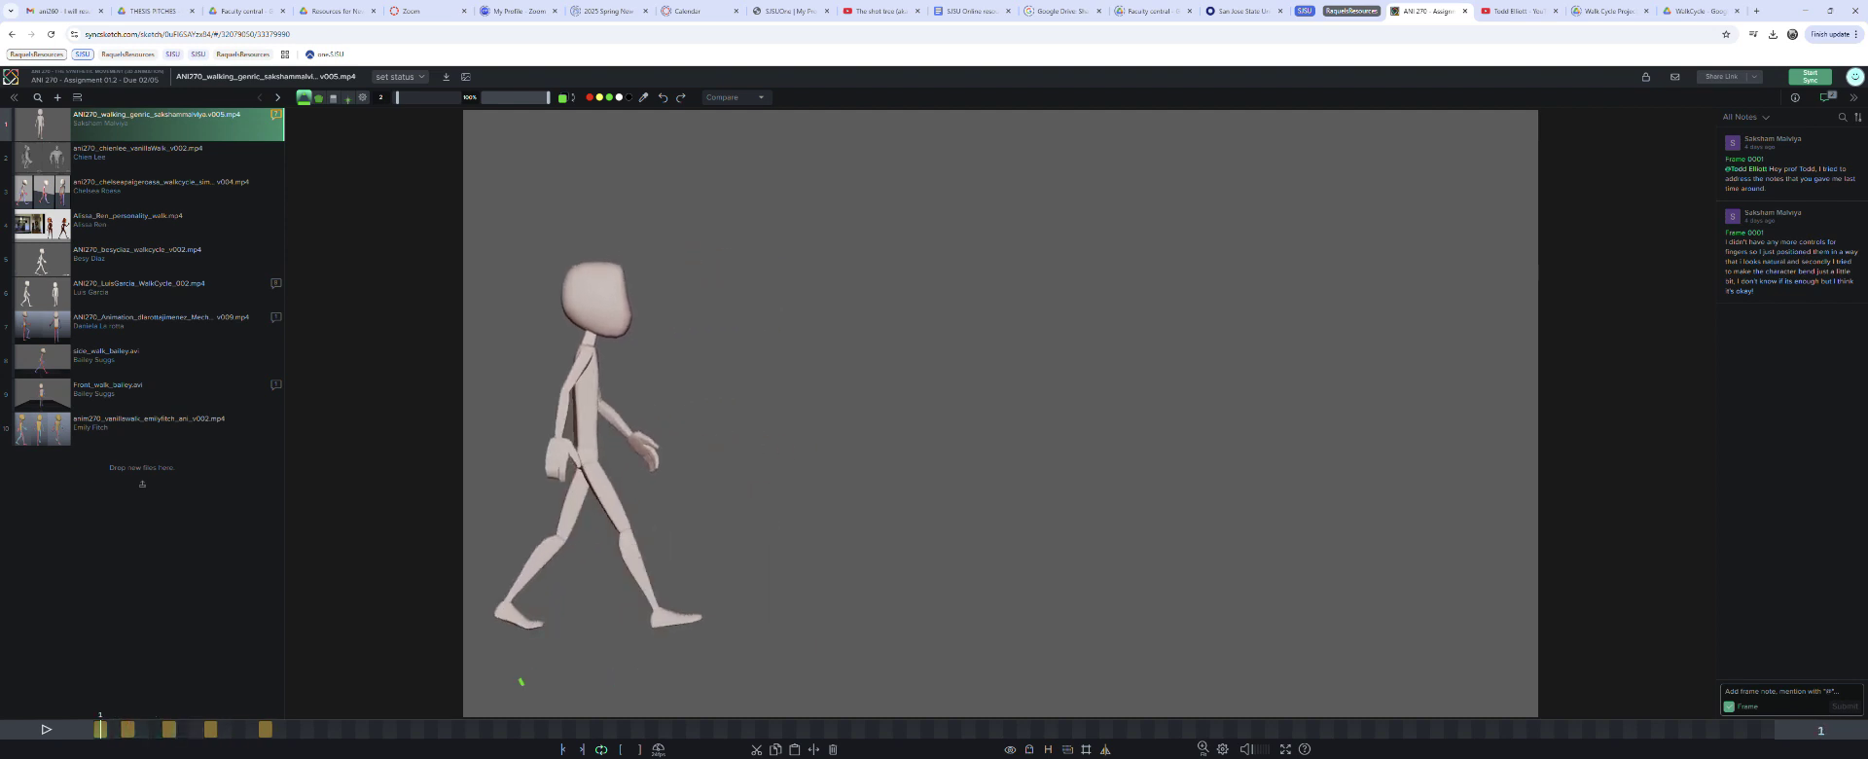
# Compare the two contact poses on frames 1 and 13.
pyautogui.click(265, 730)
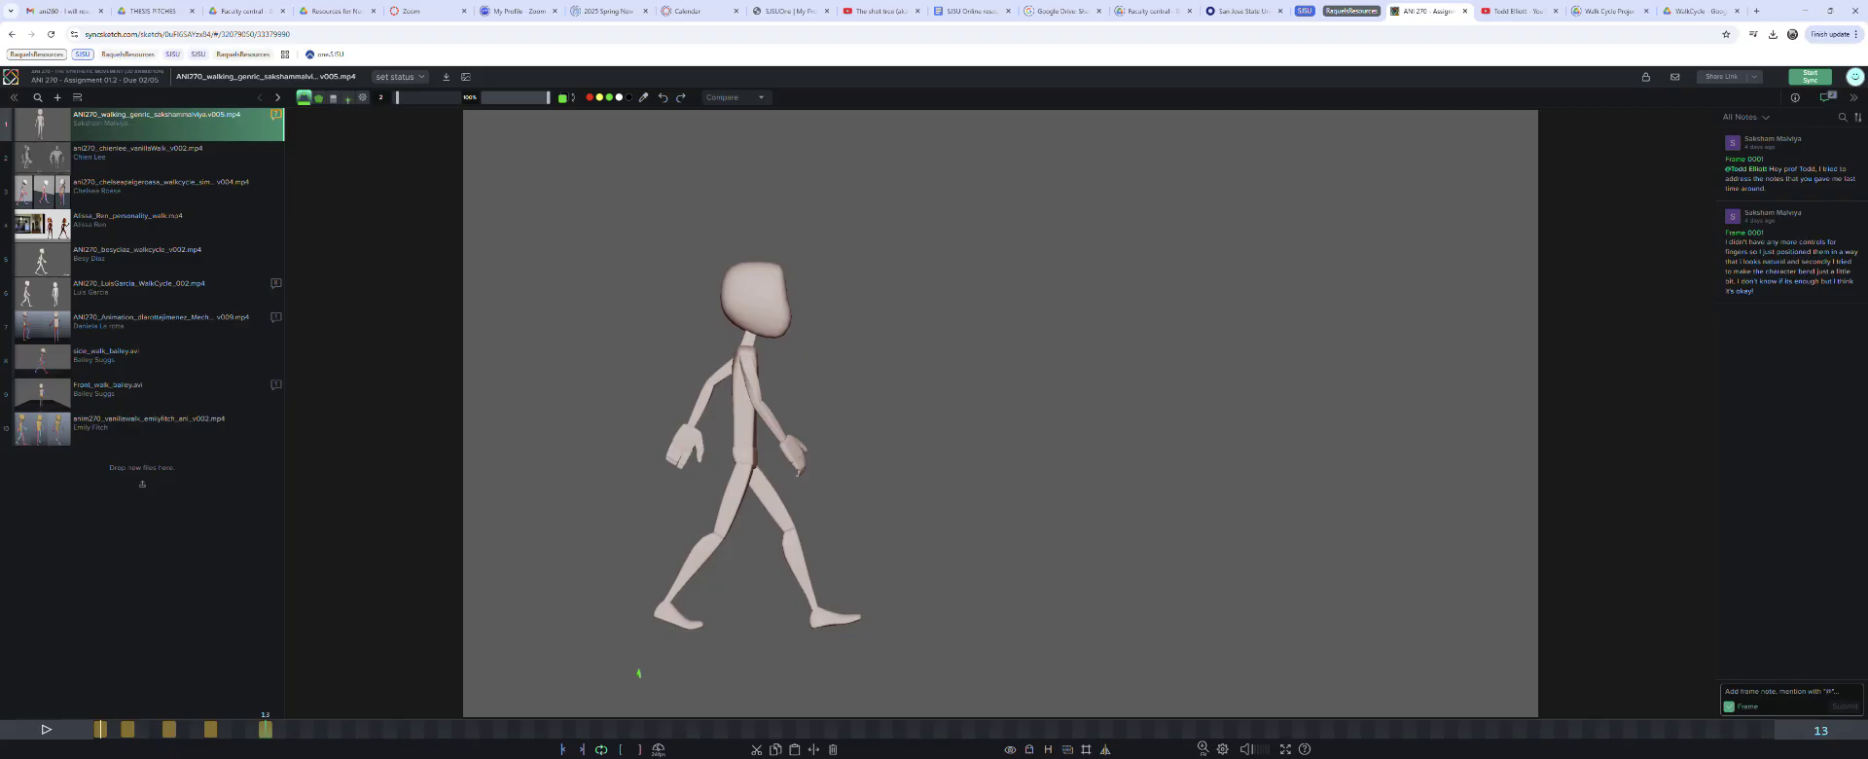
pyautogui.click(100, 730)
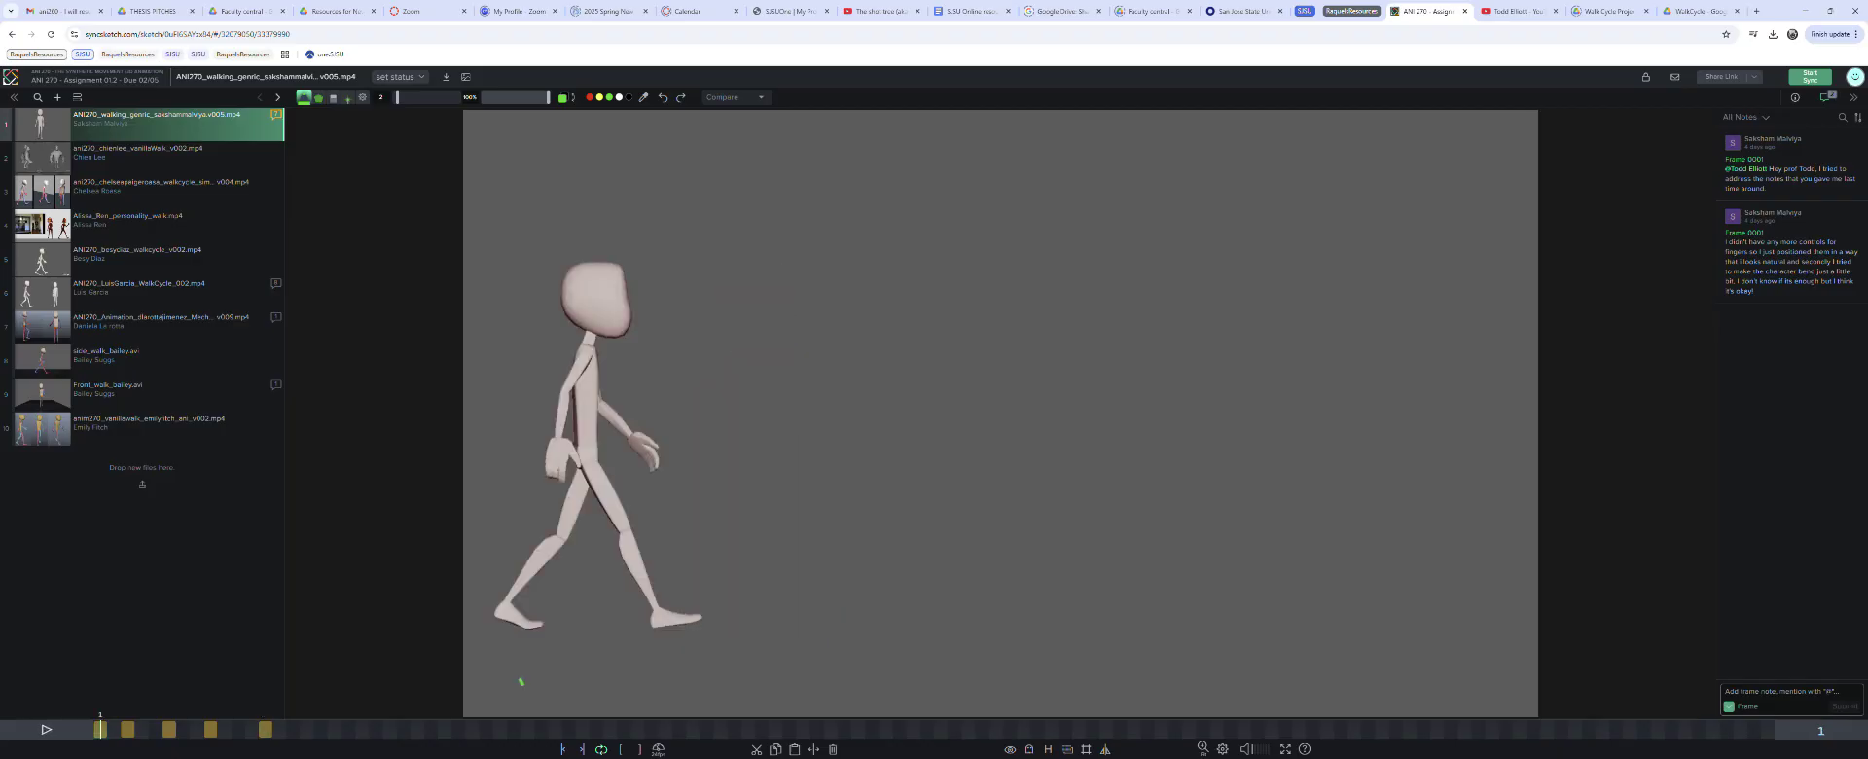
pyautogui.click(265, 729)
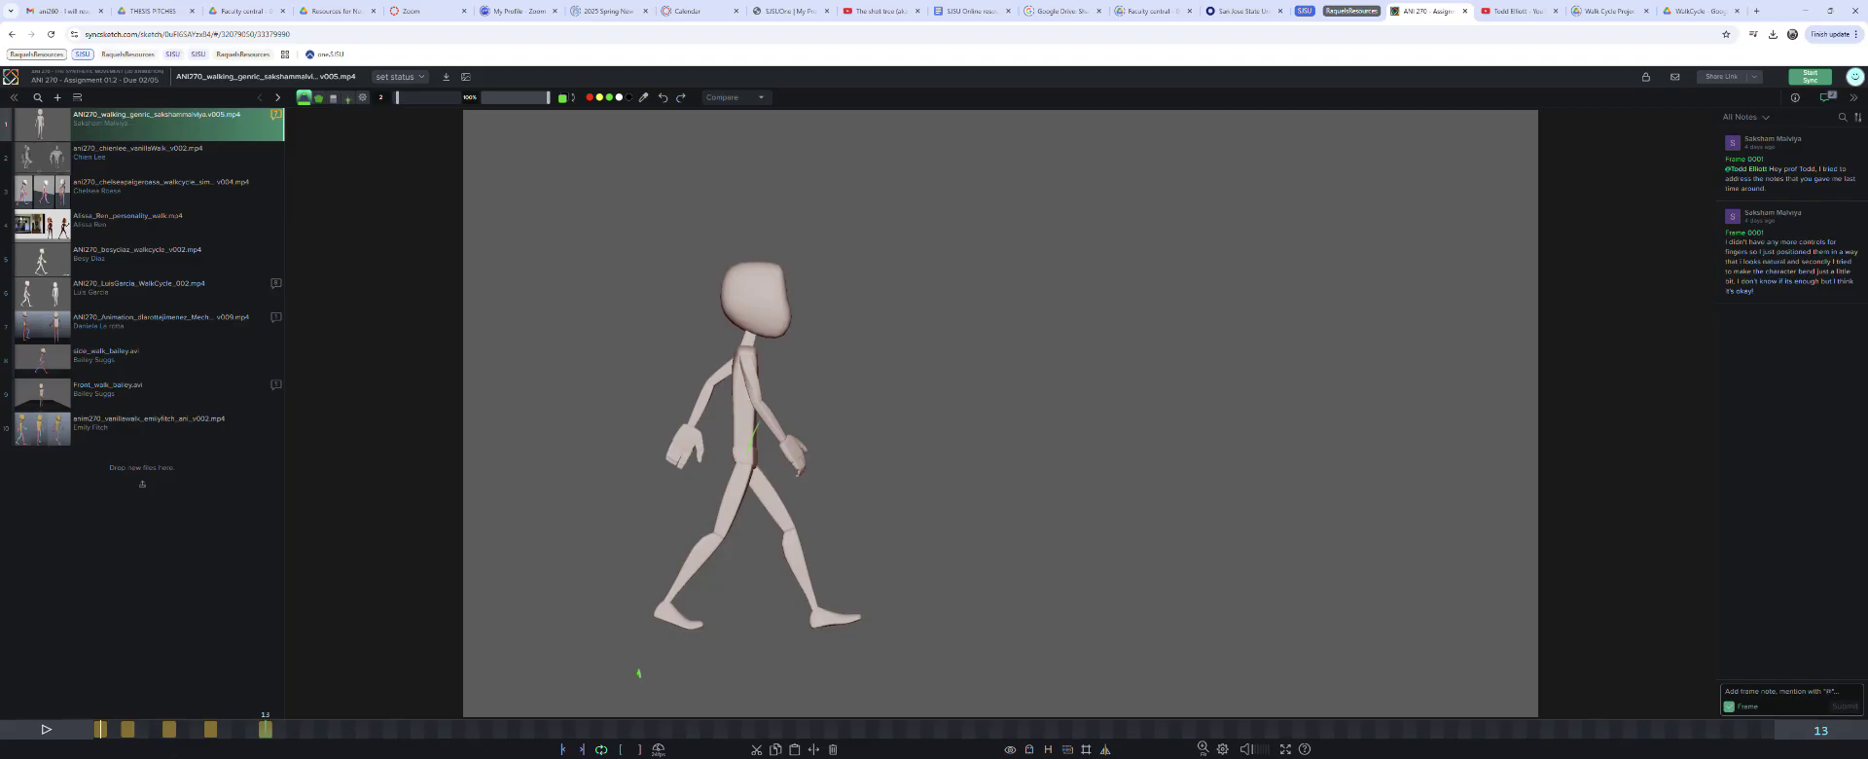
# On frame 13, draw green correction lines over the torso, both legs and feet, plus small shape sketches beside the figure.
pyautogui.moveTo(766, 374)
pyautogui.mouseDown()
pyautogui.moveTo(745, 455)
pyautogui.moveTo(775, 357)
pyautogui.mouseUp()
pyautogui.moveTo(817, 622); pyautogui.dragTo(888, 601)
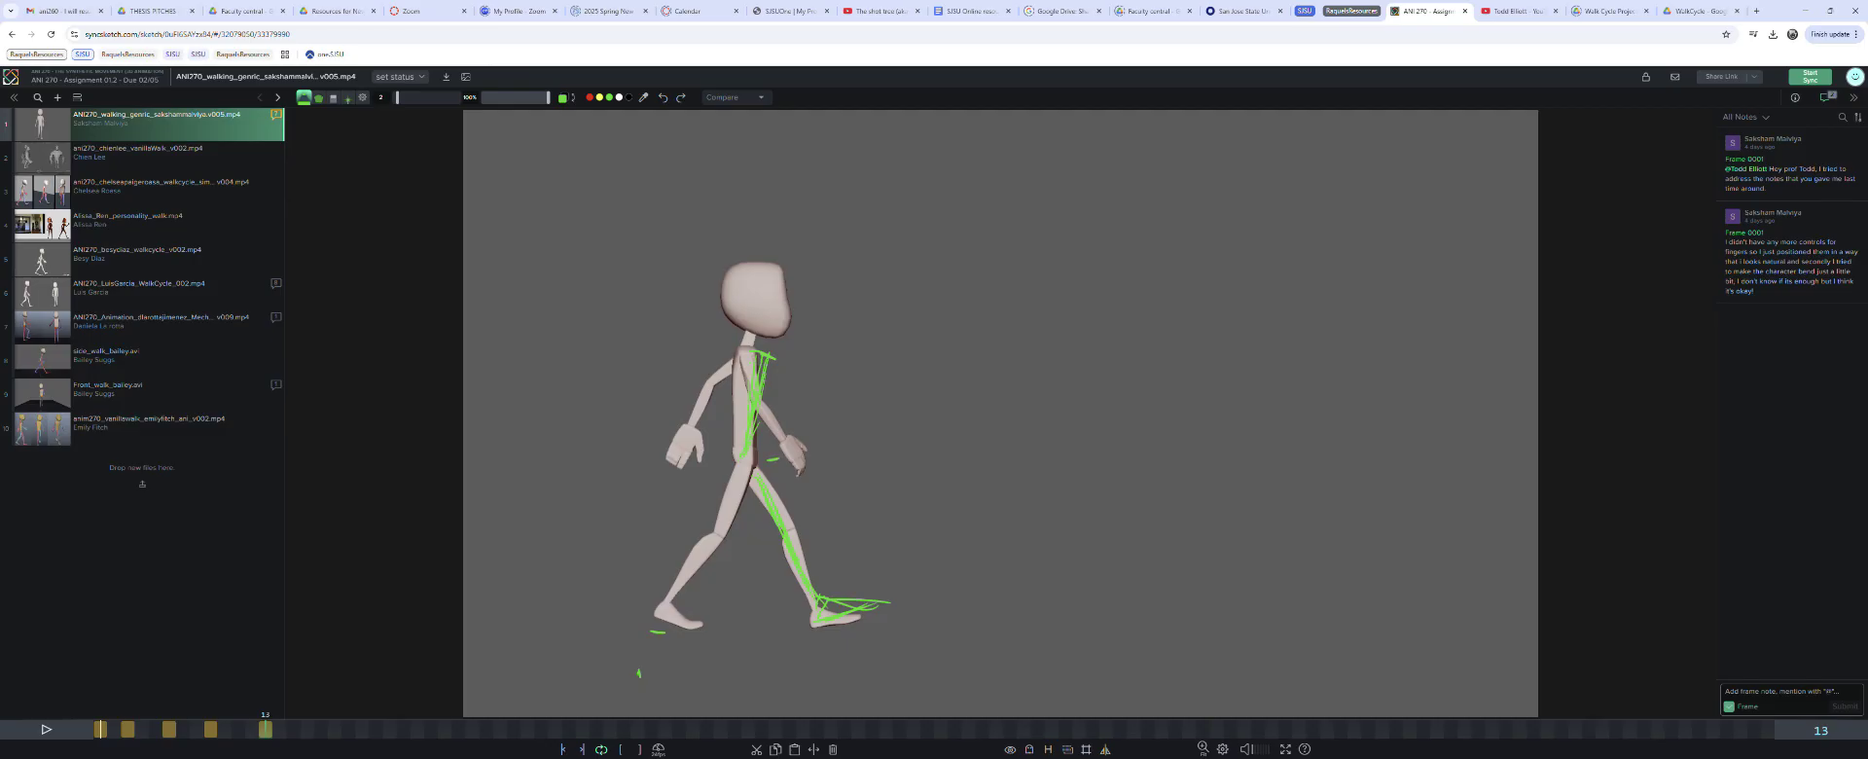
pyautogui.moveTo(652, 604); pyautogui.dragTo(720, 506)
pyautogui.moveTo(656, 627)
pyautogui.mouseDown()
pyautogui.moveTo(641, 599)
pyautogui.moveTo(650, 615)
pyautogui.moveTo(663, 589)
pyautogui.moveTo(680, 634)
pyautogui.mouseUp()
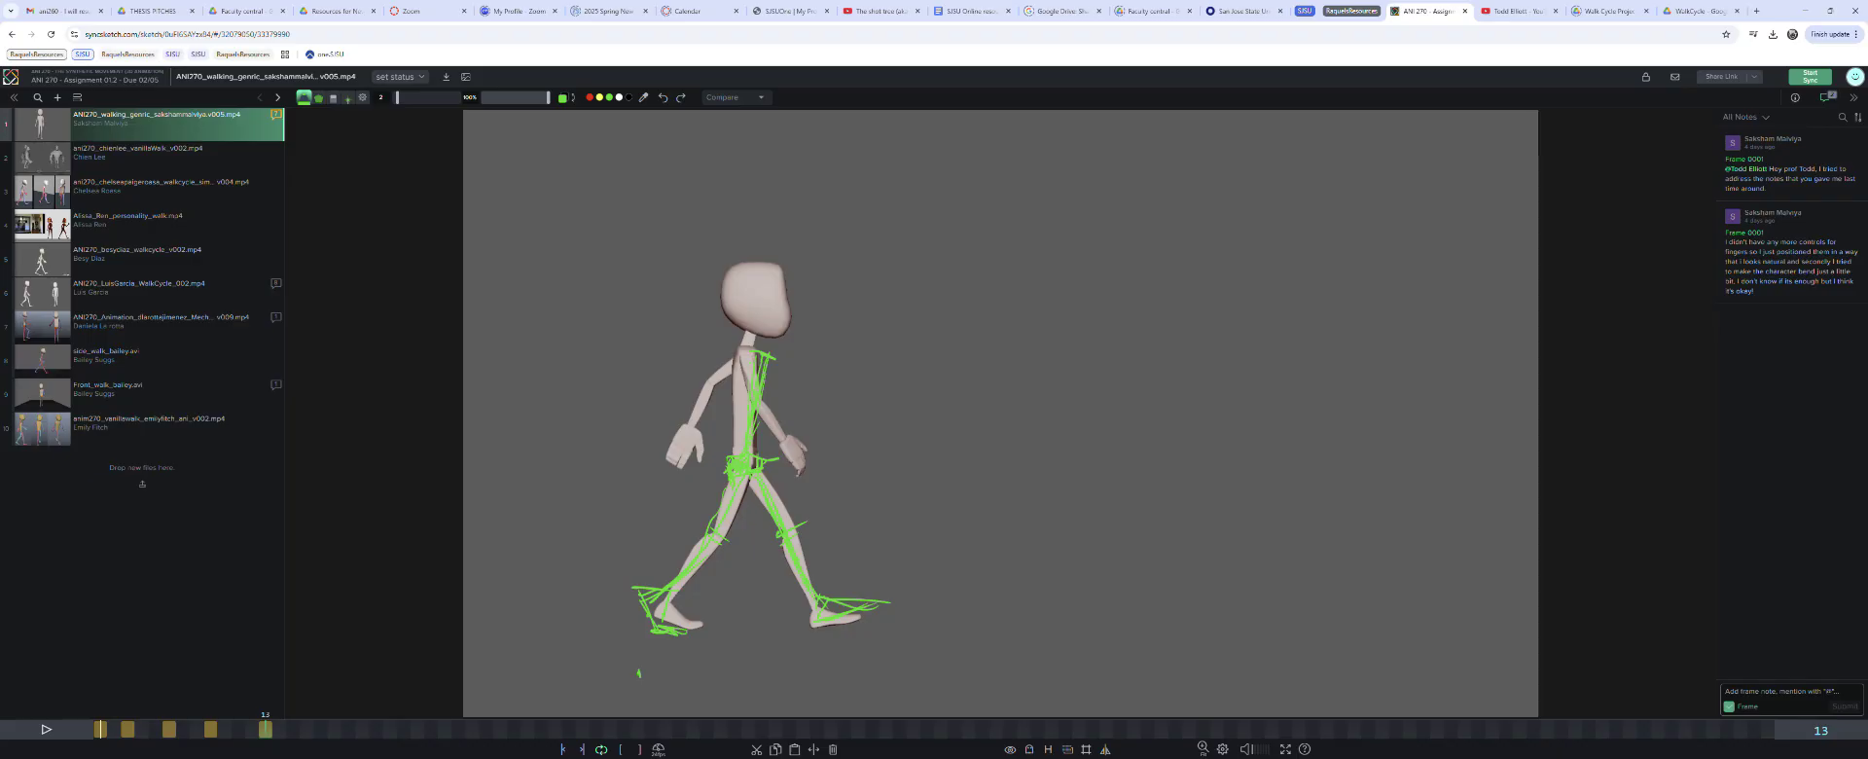
pyautogui.moveTo(1013, 454)
pyautogui.mouseDown()
pyautogui.moveTo(973, 471)
pyautogui.moveTo(985, 487)
pyautogui.mouseUp()
pyautogui.moveTo(1007, 281)
pyautogui.mouseDown()
pyautogui.moveTo(1028, 246)
pyautogui.moveTo(1098, 285)
pyautogui.mouseUp()
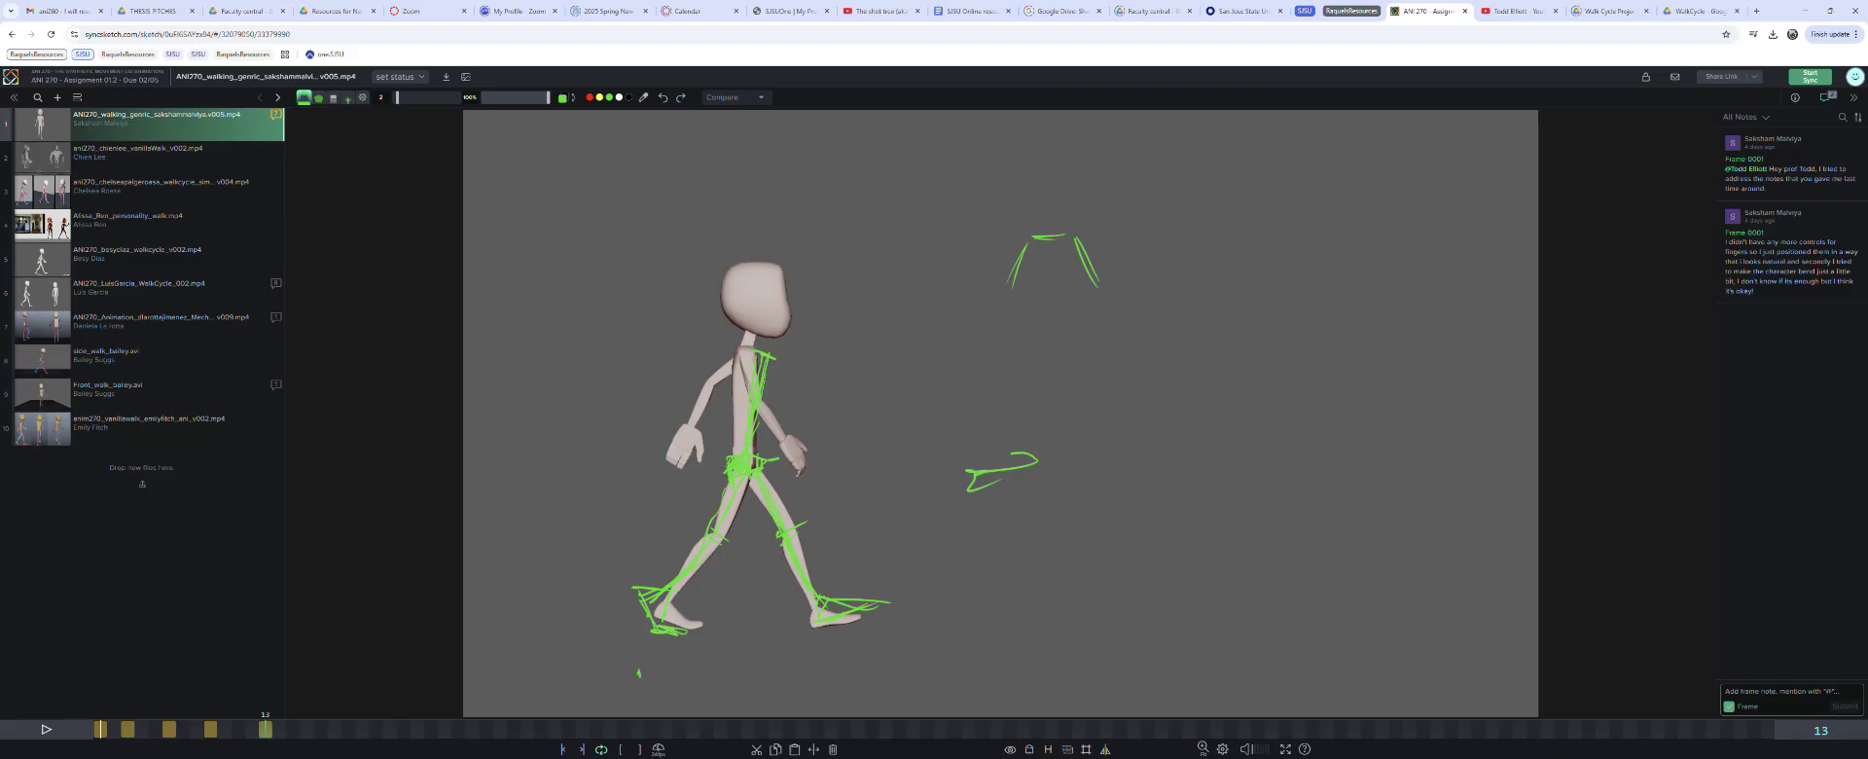
# Step back and forth between frames 1 and 13 to examine how the body and legs move through the stride.
pyautogui.press('Left')
pyautogui.press('Left')
pyautogui.press('Left')
pyautogui.press('Left')
pyautogui.press('Left')
pyautogui.press('Left')
pyautogui.press('Left')
pyautogui.press('Left')
pyautogui.press('Left')
pyautogui.press('Left')
pyautogui.press('Left')
pyautogui.press('Left')
pyautogui.press('Right')
pyautogui.press('Right')
pyautogui.press('Right')
pyautogui.press('Right')
pyautogui.press('Right')
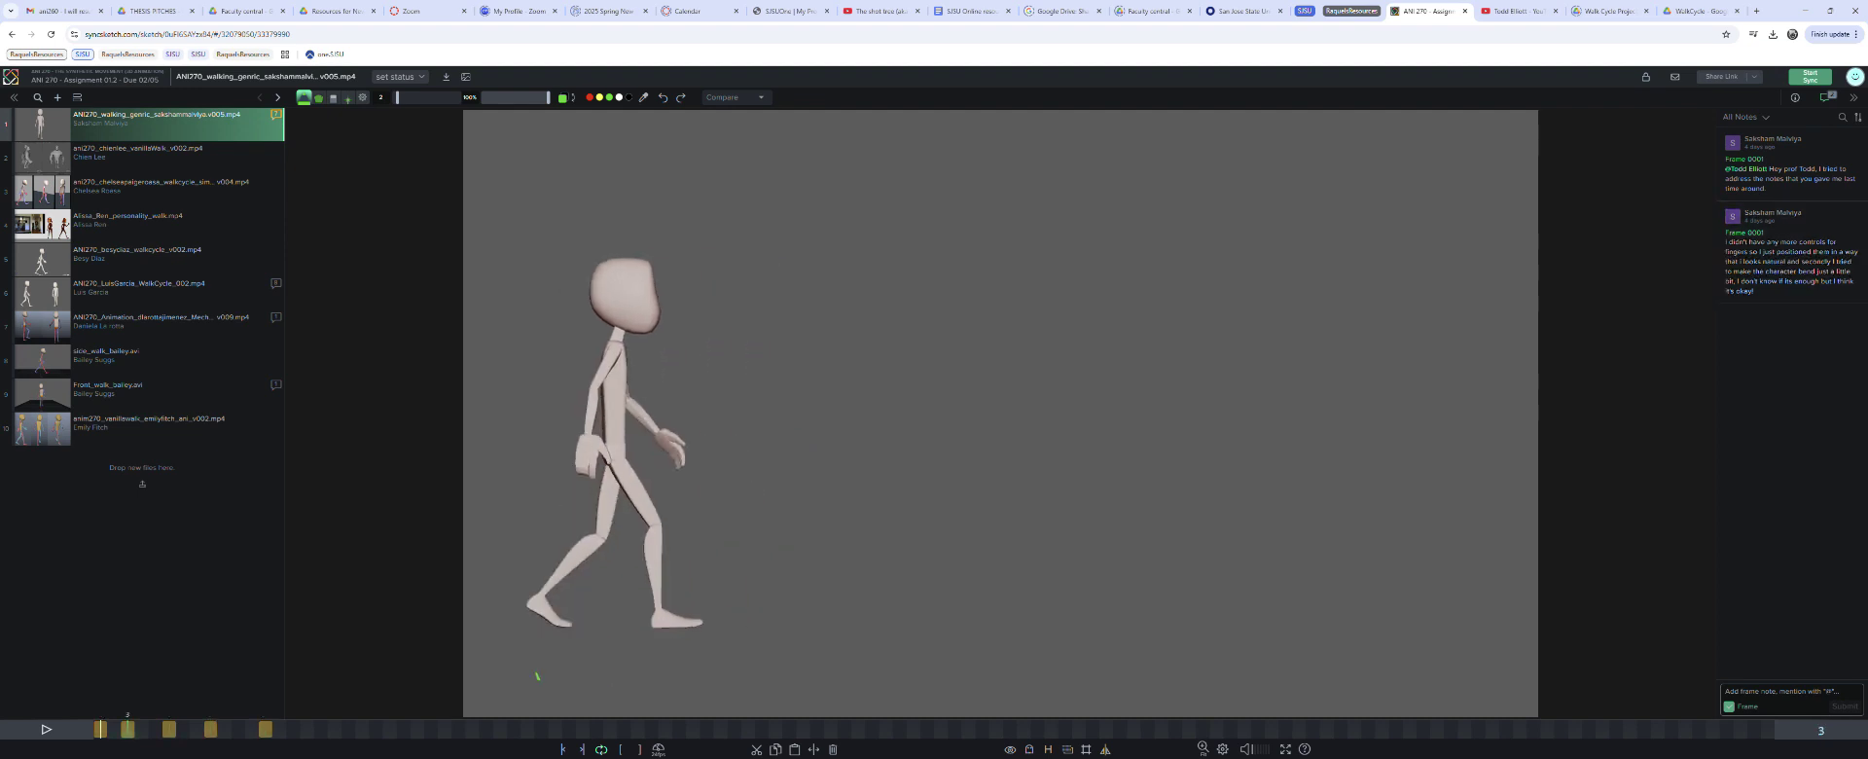
pyautogui.press('Left')
pyautogui.press('Left')
pyautogui.press('Left')
pyautogui.press('Left')
pyautogui.press('Left')
pyautogui.press('Right')
pyautogui.press('Right')
pyautogui.press('Right')
pyautogui.press('Right')
pyautogui.press('Right')
pyautogui.press('Right')
pyautogui.press('Right')
pyautogui.press('Right')
pyautogui.press('Right')
pyautogui.press('Right')
pyautogui.press('Right')
pyautogui.press('Right')
pyautogui.press('Left')
pyautogui.press('Left')
pyautogui.press('Left')
pyautogui.press('Left')
pyautogui.press('Left')
pyautogui.press('Left')
pyautogui.press('Left')
pyautogui.press('Left')
pyautogui.press('Left')
pyautogui.press('Left')
pyautogui.press('Left')
pyautogui.press('Left')
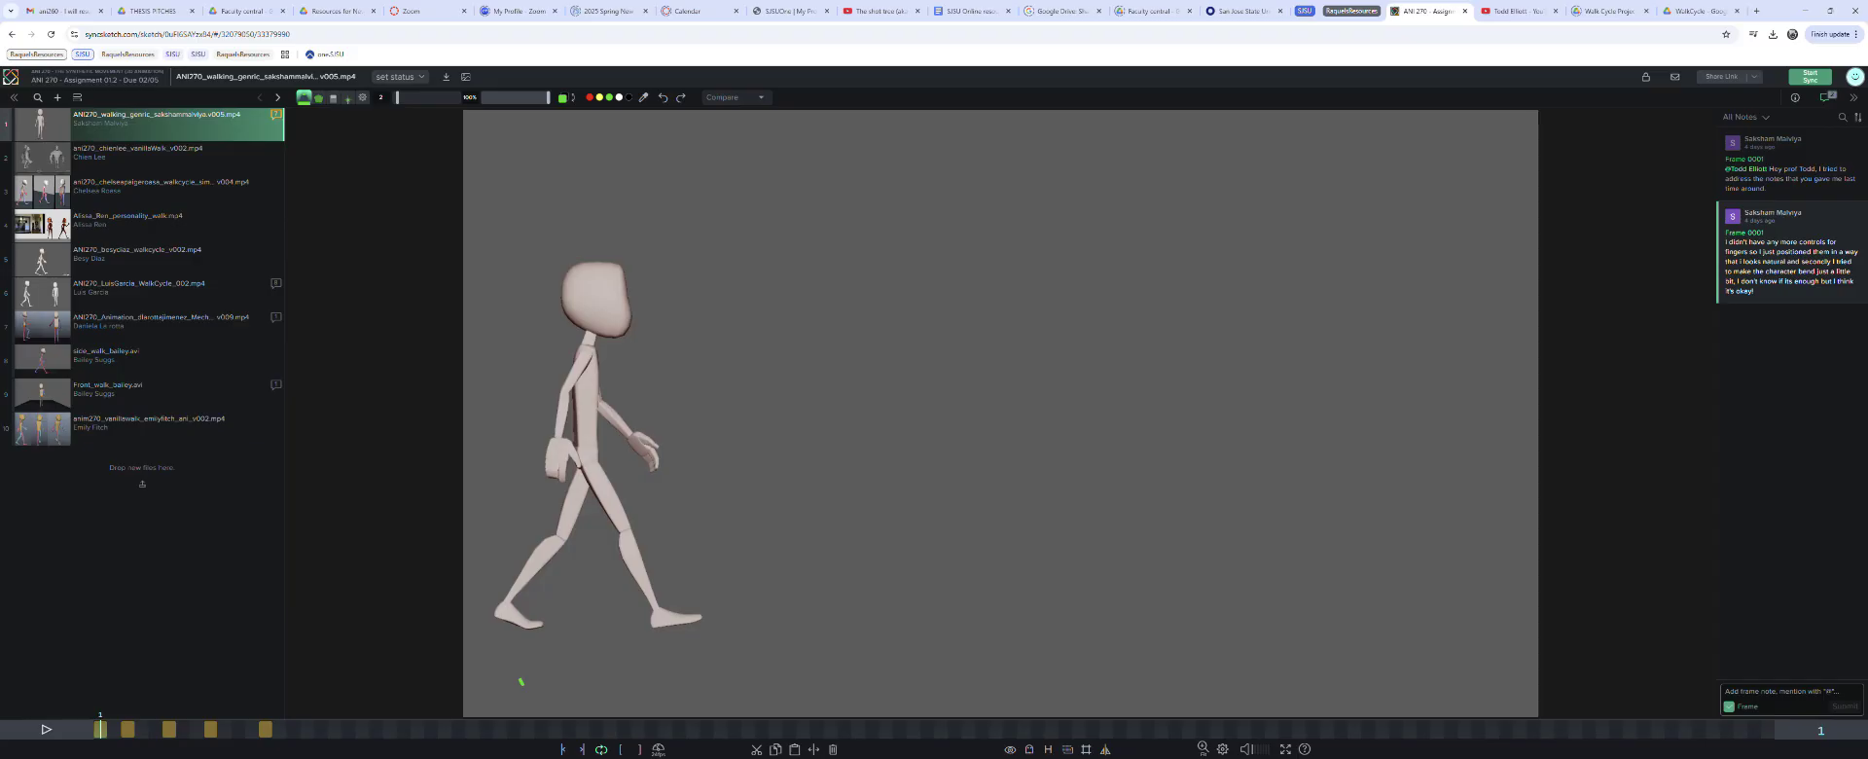
# Flip between frame 1 and the annotated frame 13 to check the contact poses against each other.
pyautogui.press('Right')
pyautogui.press('Left')
pyautogui.press('Right')
pyautogui.press('Left')
pyautogui.press('Right')
pyautogui.press('Left')
pyautogui.press('Right')
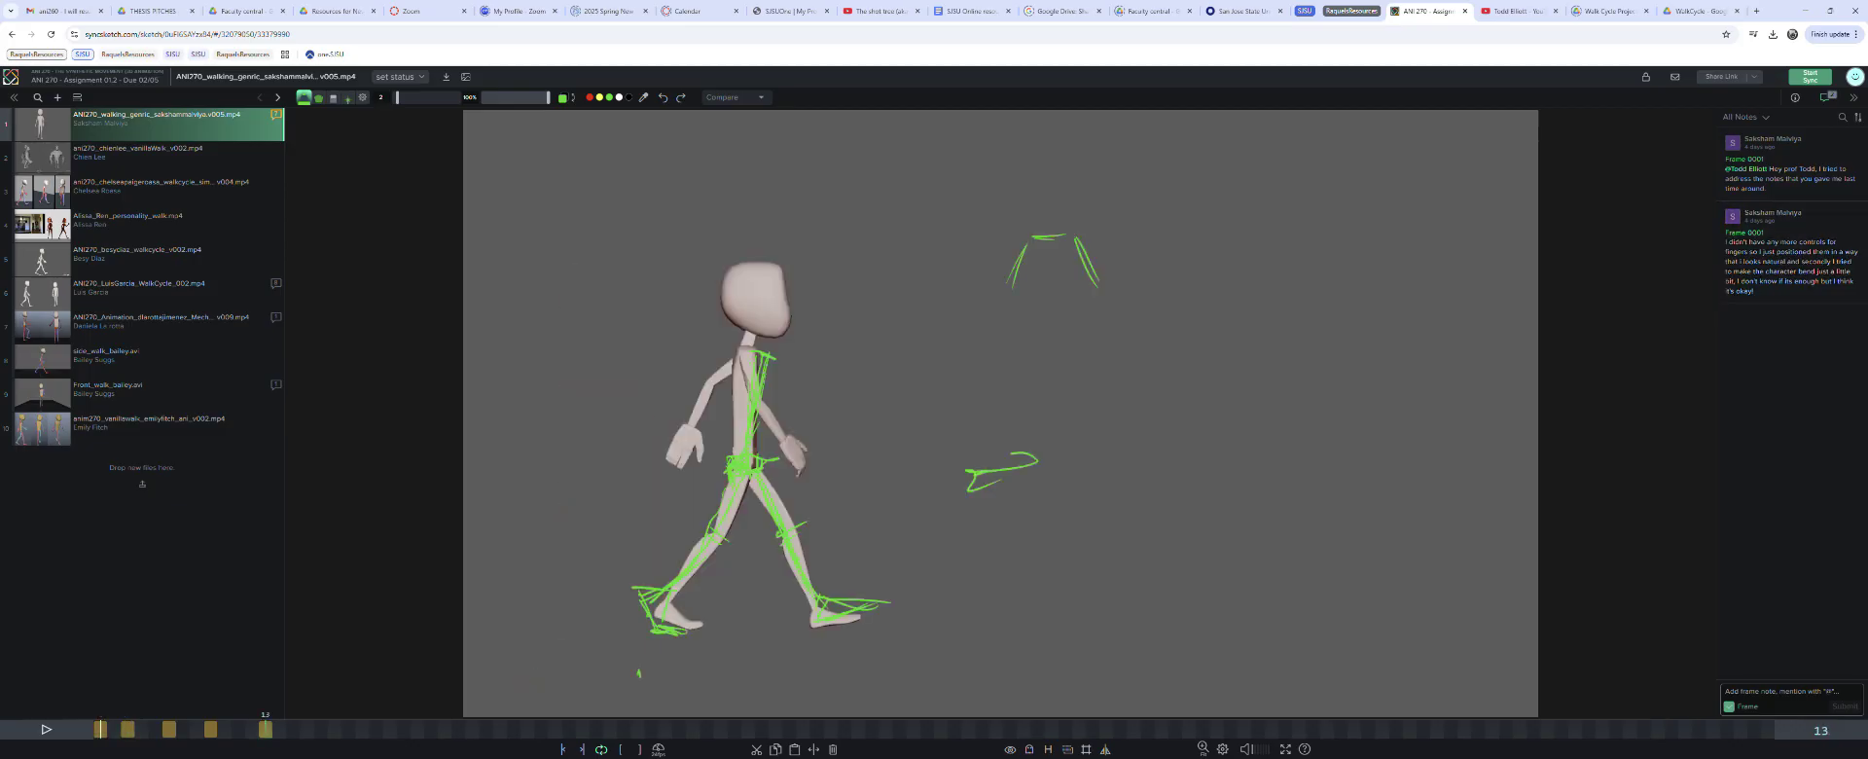
pyautogui.press('Left')
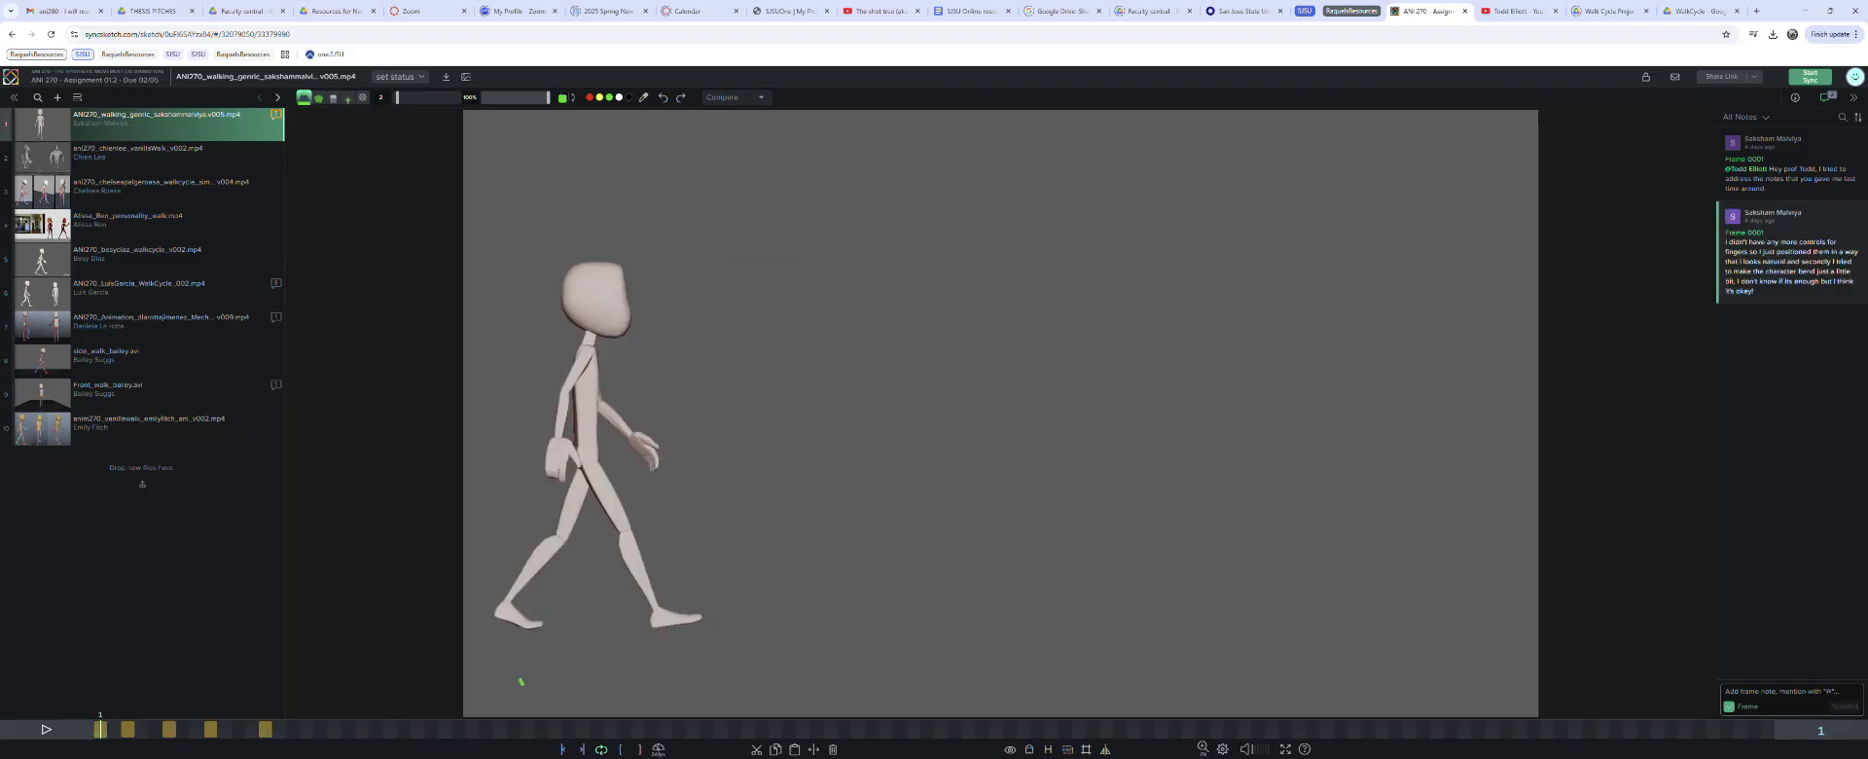
# On frame 3, draw the back leg extended behind the figure with its heel high and toes pointing down.
pyautogui.press('Right')
pyautogui.press('Left')
pyautogui.press('Right')
pyautogui.press('Left')
pyautogui.press('Right')
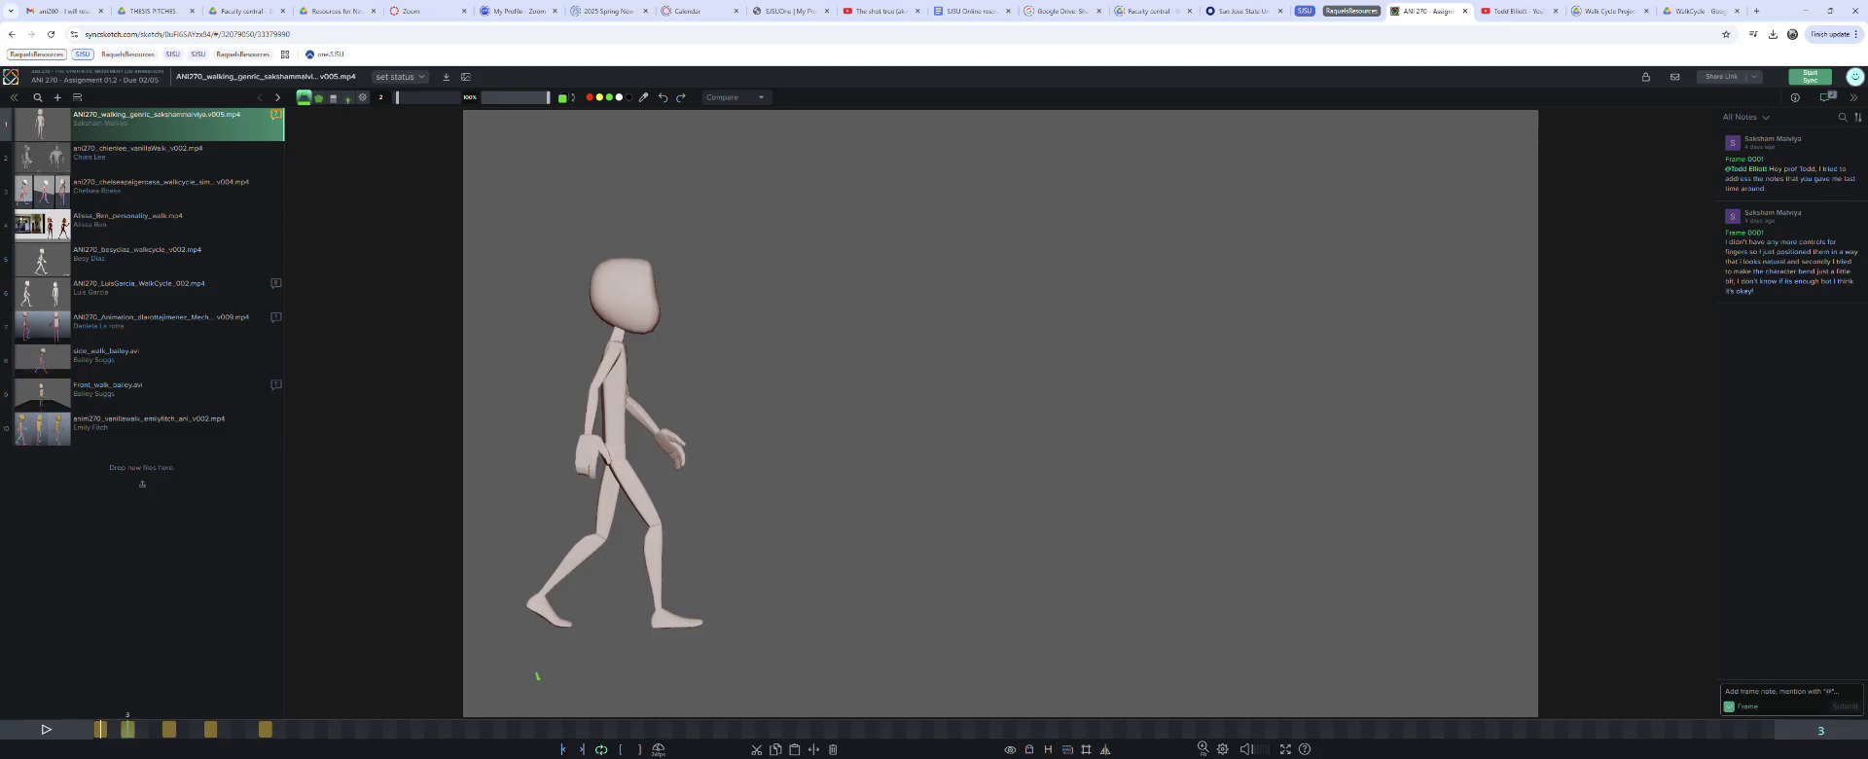
pyautogui.moveTo(499, 608)
pyautogui.mouseDown()
pyautogui.moveTo(496, 585)
pyautogui.moveTo(513, 584)
pyautogui.moveTo(487, 559)
pyautogui.moveTo(560, 548)
pyautogui.mouseUp()
pyautogui.moveTo(511, 573)
pyautogui.mouseDown()
pyautogui.moveTo(569, 536)
pyautogui.moveTo(602, 475)
pyautogui.mouseUp()
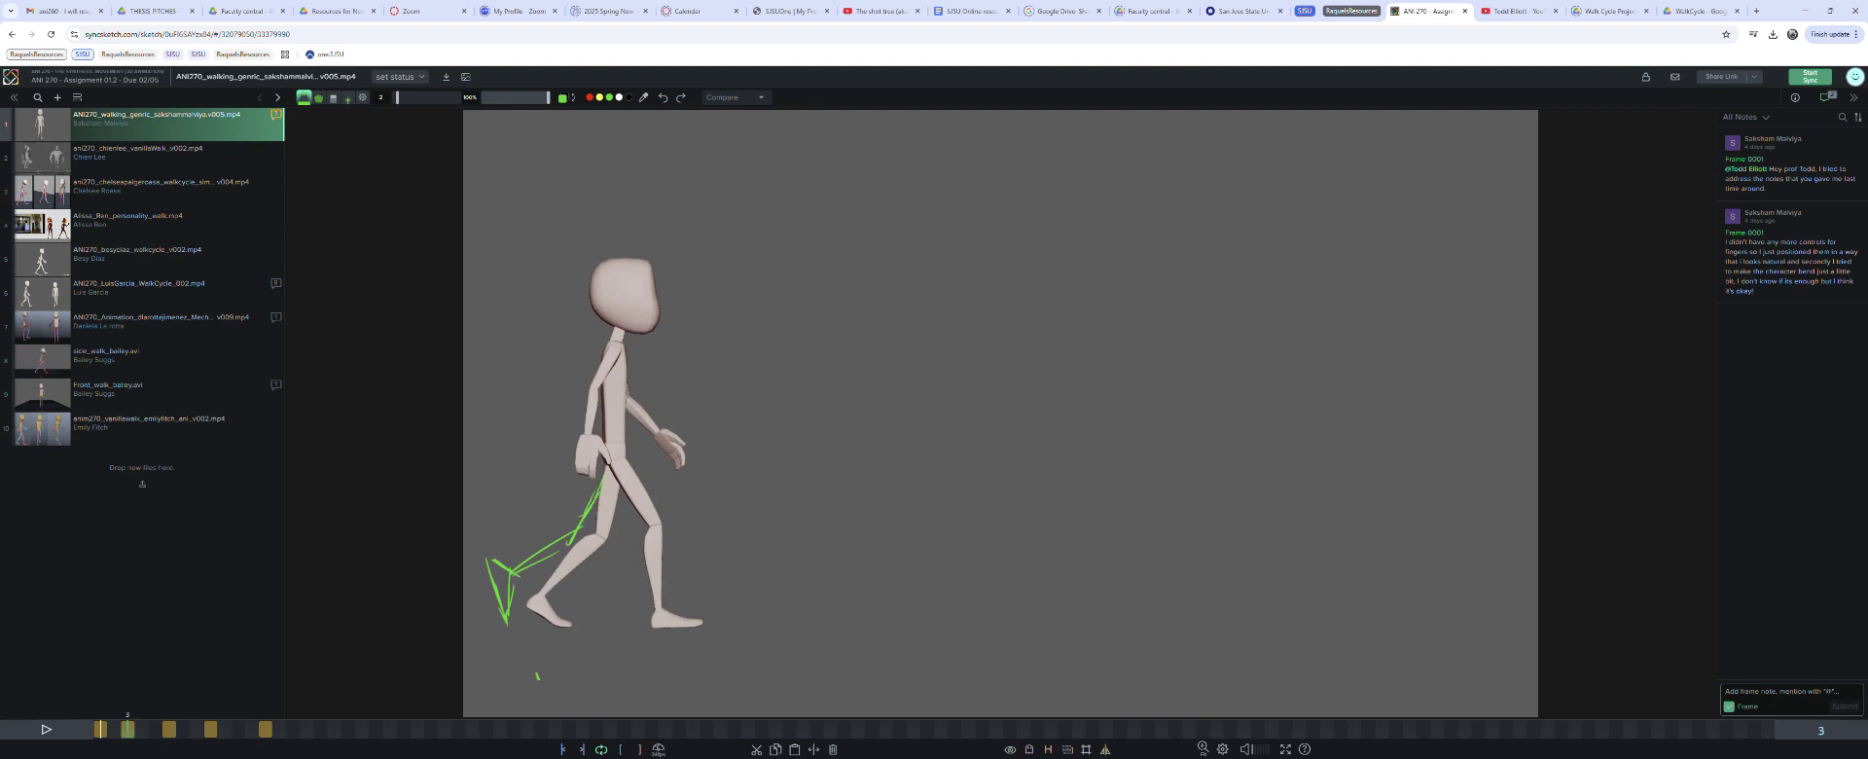
# On frame 1, draw a lifted-heel correction over the back foot.
pyautogui.press('Left')
pyautogui.press('Left')
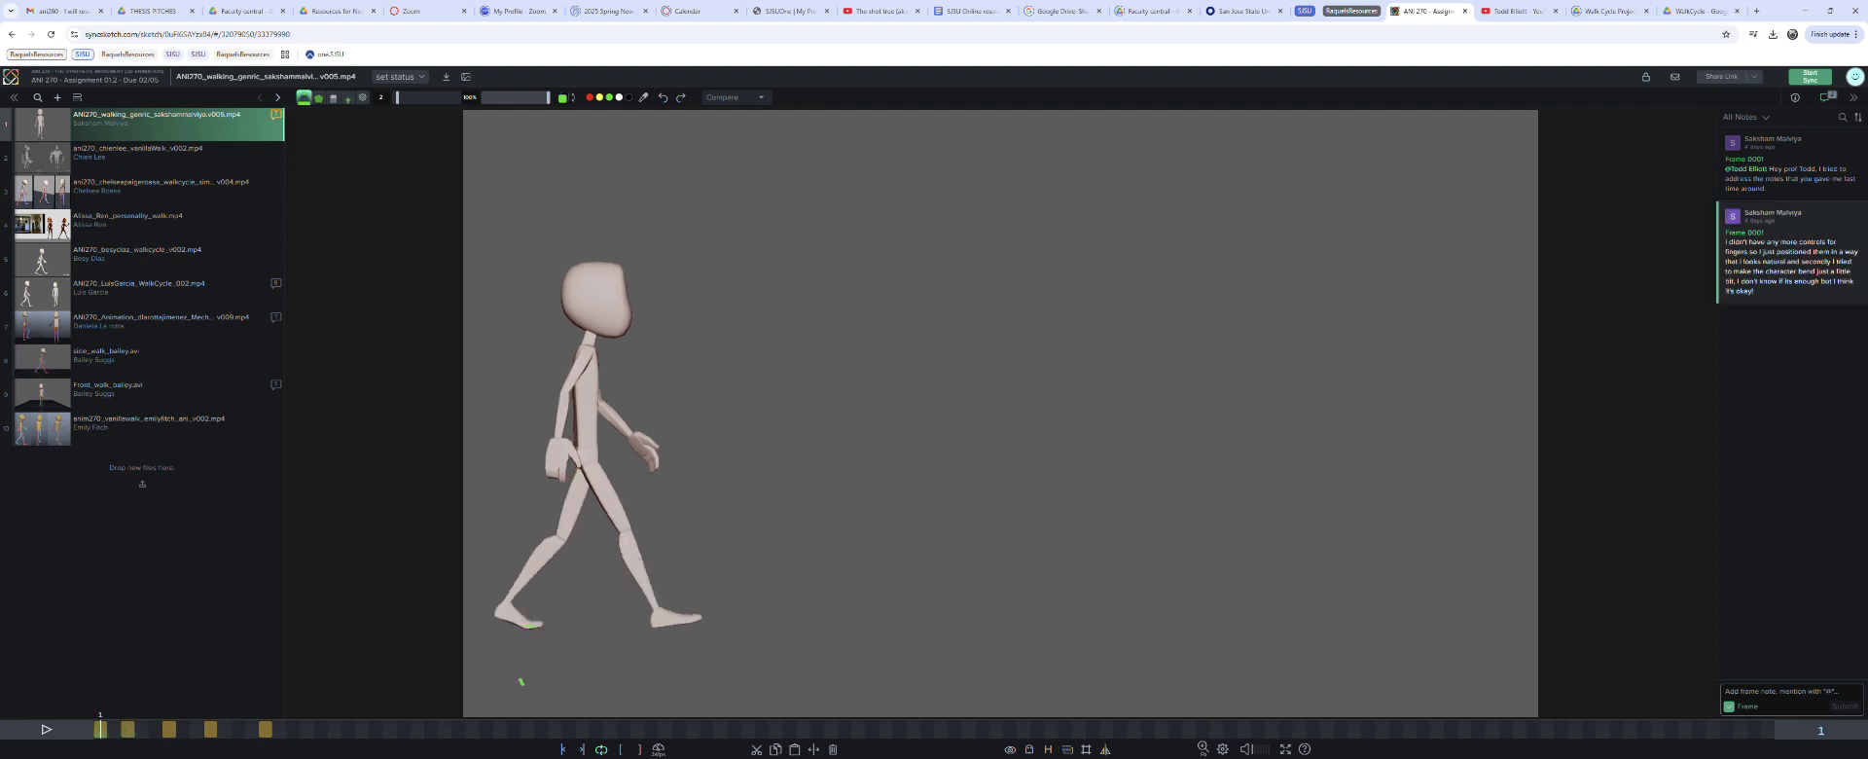
pyautogui.moveTo(494, 611); pyautogui.dragTo(506, 634)
pyautogui.moveTo(485, 579); pyautogui.dragTo(512, 586)
# Flip between frames 1 and 3 to compare the back foot drawings.
pyautogui.press('Right')
pyautogui.press('Right')
pyautogui.press('Left')
pyautogui.press('Left')
pyautogui.press('Right')
pyautogui.press('Right')
pyautogui.press('Left')
pyautogui.press('Left')
pyautogui.press('Right')
pyautogui.press('Right')
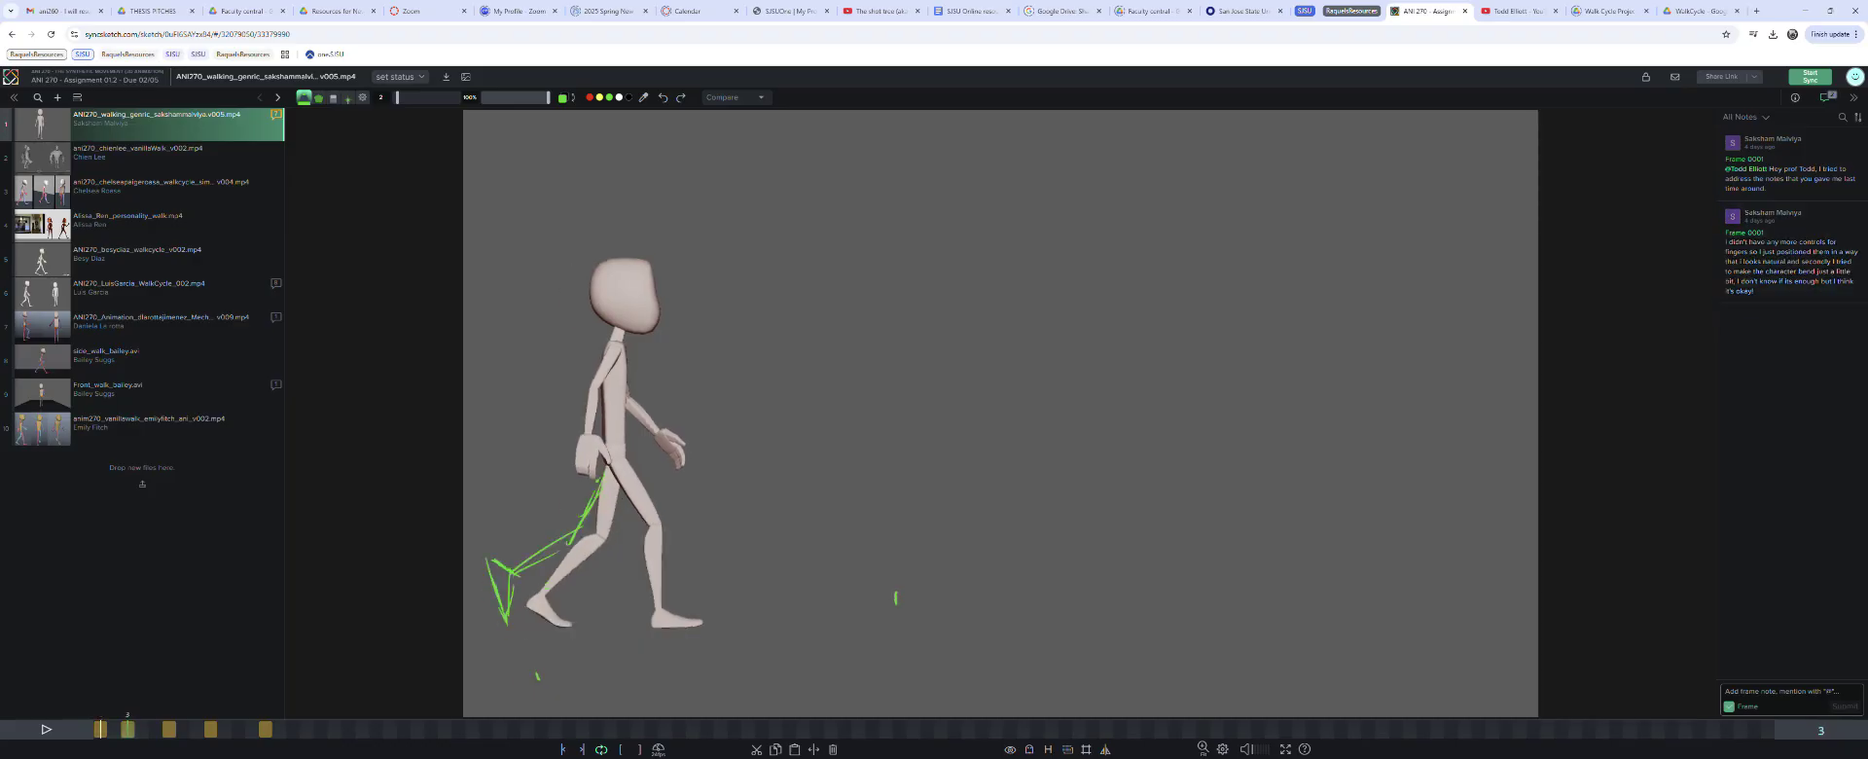
# On frame 3, draw a curved motion path ending in an arrowhead and a downward arrow at its first peak.
pyautogui.moveTo(976, 579); pyautogui.dragTo(1116, 585)
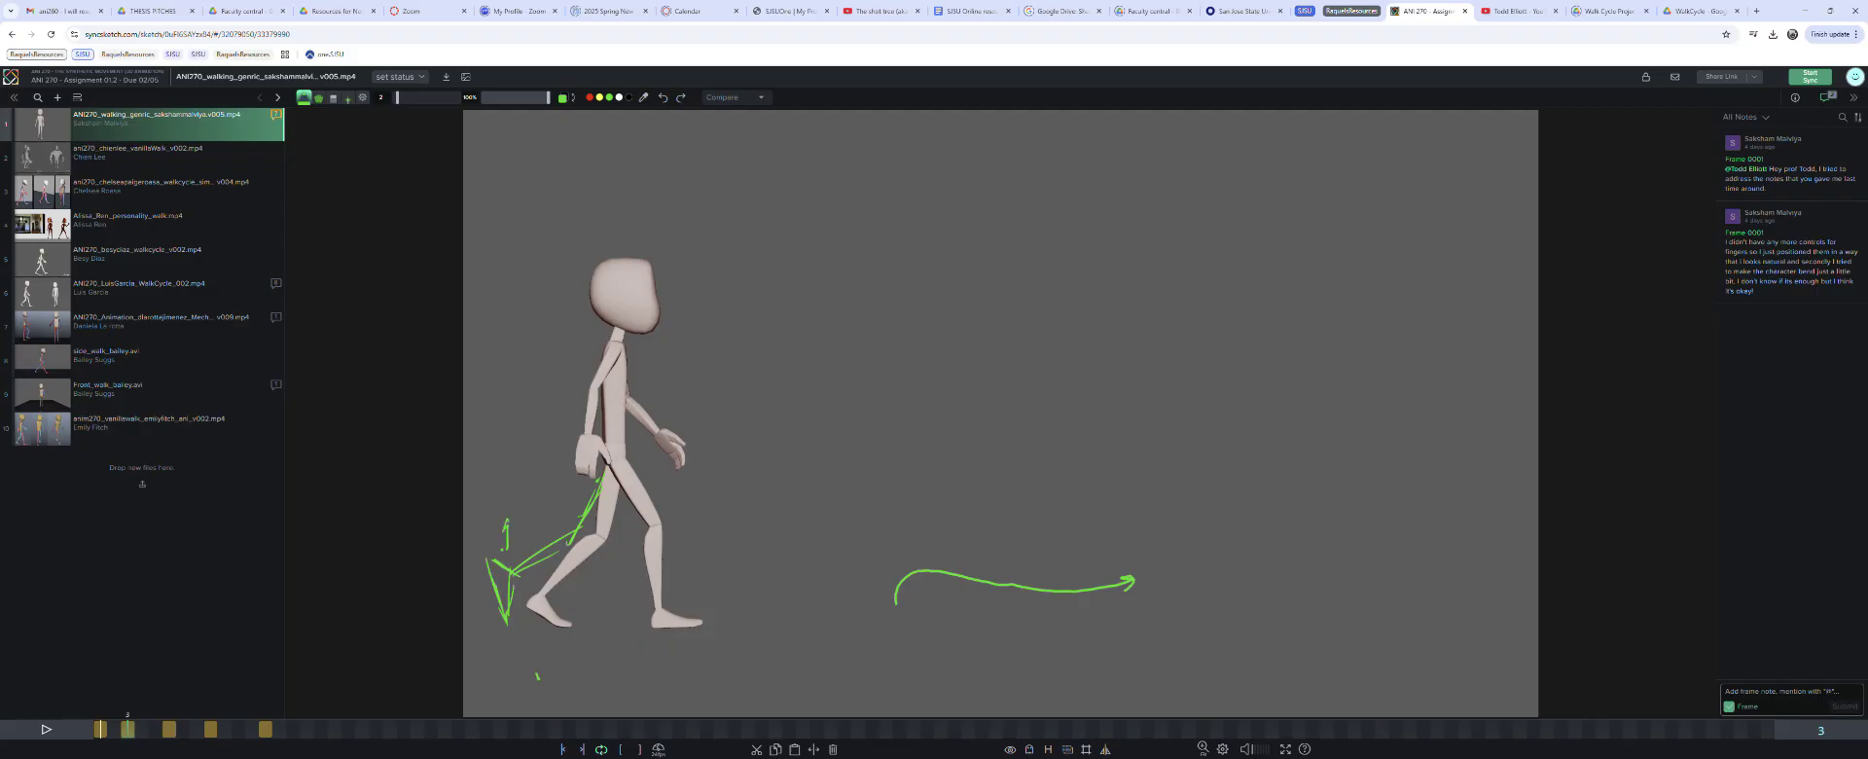
pyautogui.moveTo(920, 523); pyautogui.dragTo(928, 552)
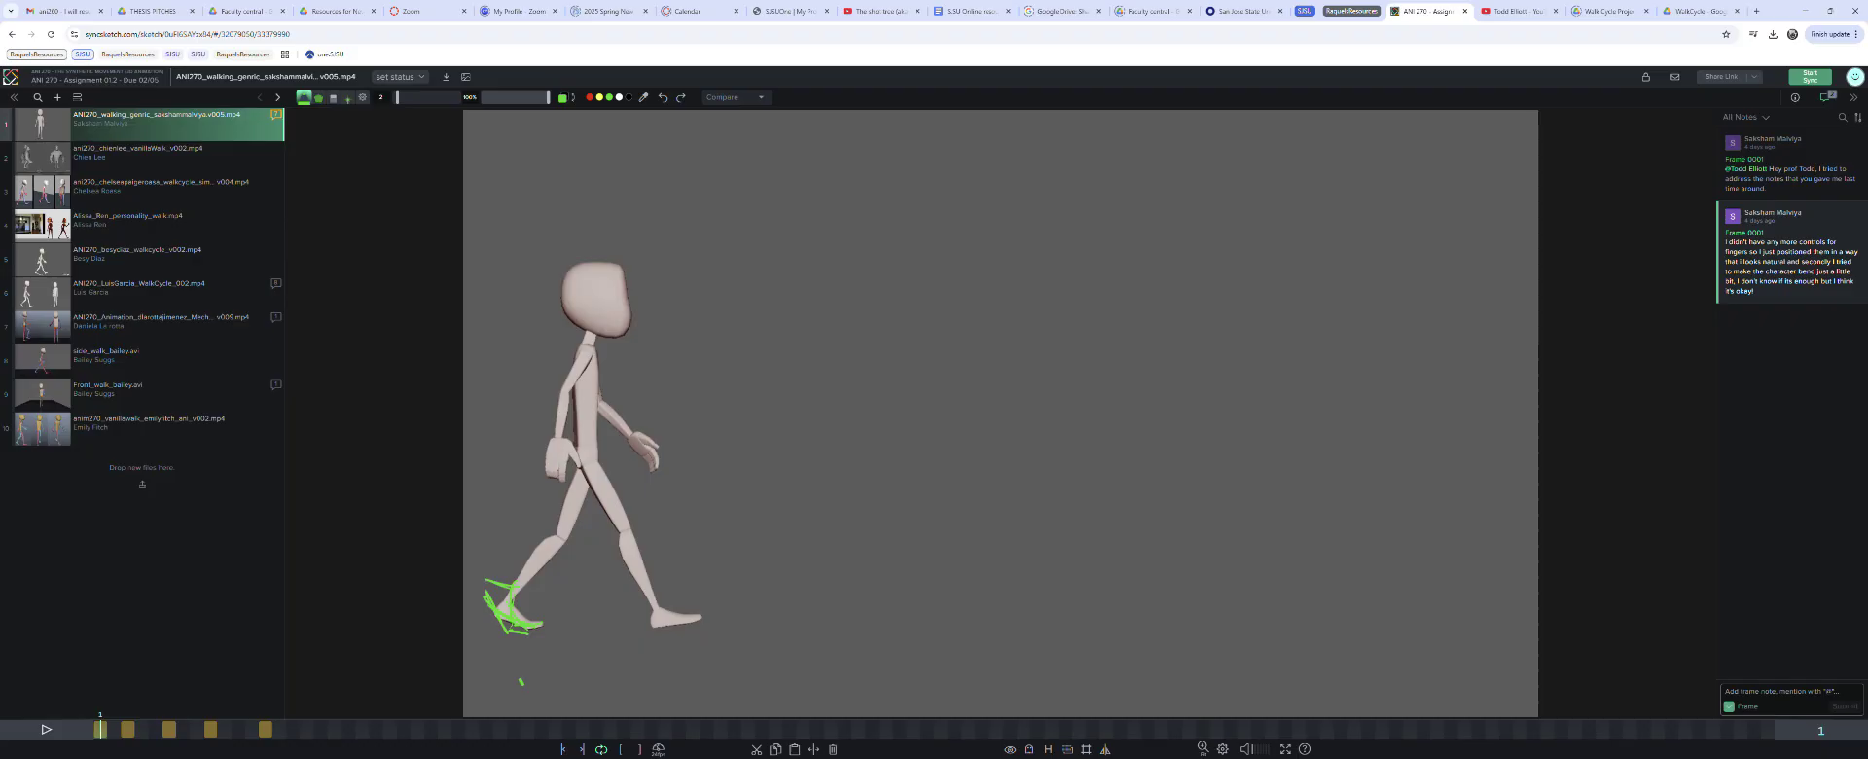
# On frame 3, underline the flat front foot and draw a curved downward arrow above its toes.
pyautogui.press('Right')
pyautogui.press('Right')
pyautogui.press('Right')
pyautogui.press('Right')
pyautogui.press('Right')
pyautogui.press('Left')
pyautogui.press('Left')
pyautogui.press('Left')
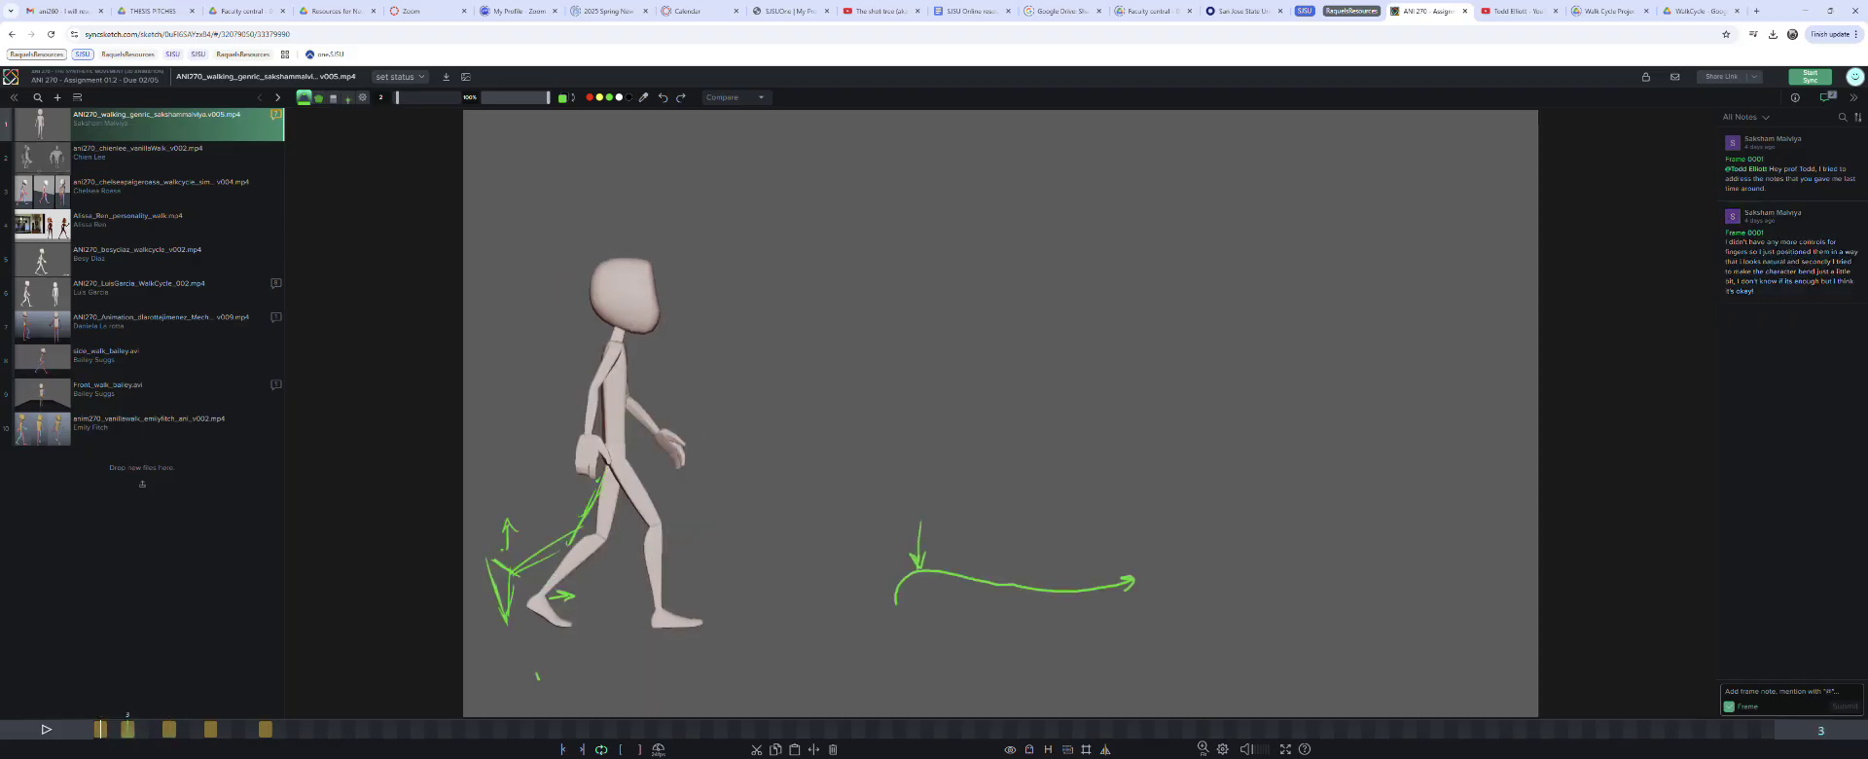
pyautogui.moveTo(643, 630); pyautogui.dragTo(694, 629)
pyautogui.moveTo(704, 603); pyautogui.dragTo(720, 604)
# On frame 1, draw the front foot's toes angled further upward.
pyautogui.press('Left')
pyautogui.press('Left')
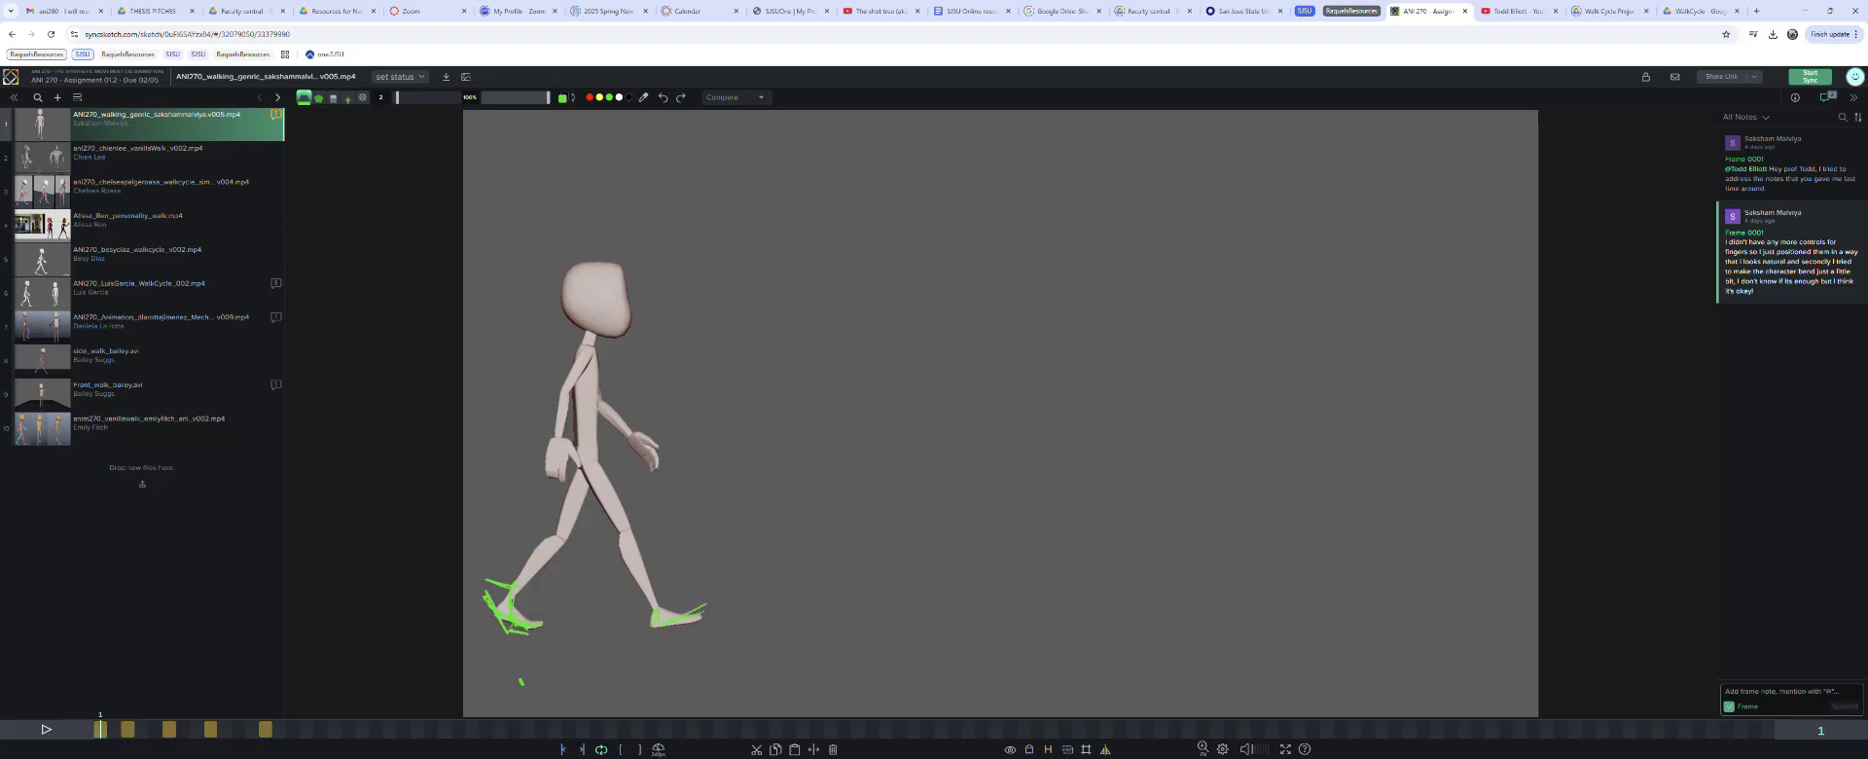
pyautogui.moveTo(671, 611); pyautogui.dragTo(712, 599)
# Flip between frames 1 and 3 and draw a correction stroke at the front knee on frame 3.
pyautogui.hotkey('shift', 'Right')
pyautogui.hotkey('shift', 'Left')
pyautogui.hotkey('shift', 'Right')
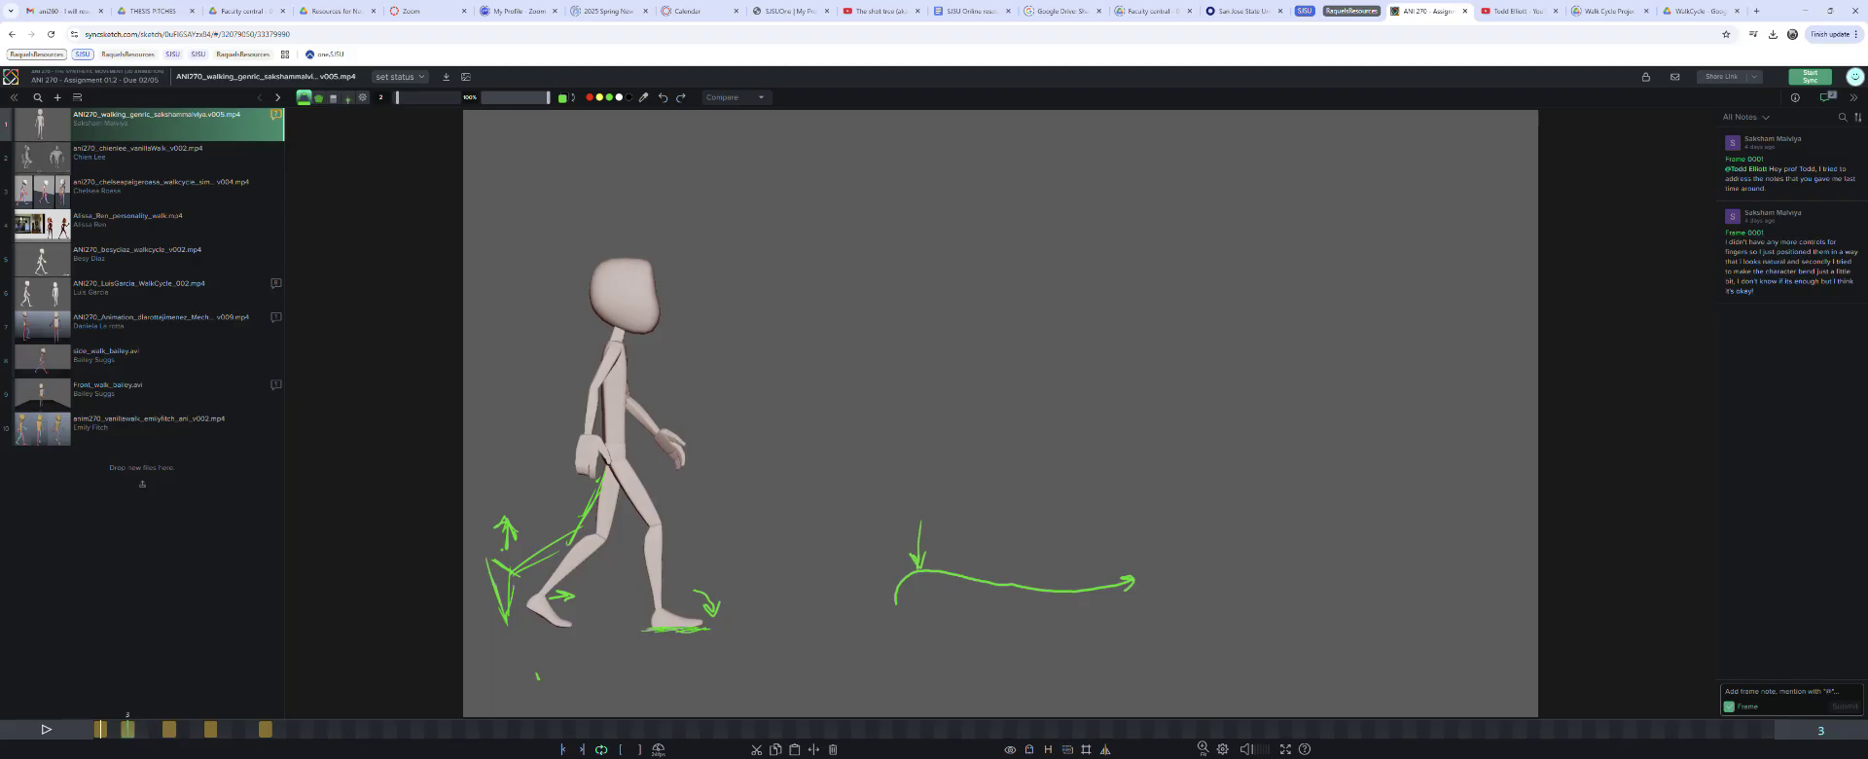
pyautogui.moveTo(640, 508); pyautogui.dragTo(626, 502)
# Compare frames 3 and 6, and draw a downward-pointing foot shape behind the back foot on frame 6.
pyautogui.press('Right')
pyautogui.press('Right')
pyautogui.press('Right')
pyautogui.press('Left')
pyautogui.press('Left')
pyautogui.press('Left')
pyautogui.press('Right')
pyautogui.press('Right')
pyautogui.press('Right')
pyautogui.moveTo(609, 560); pyautogui.dragTo(620, 597)
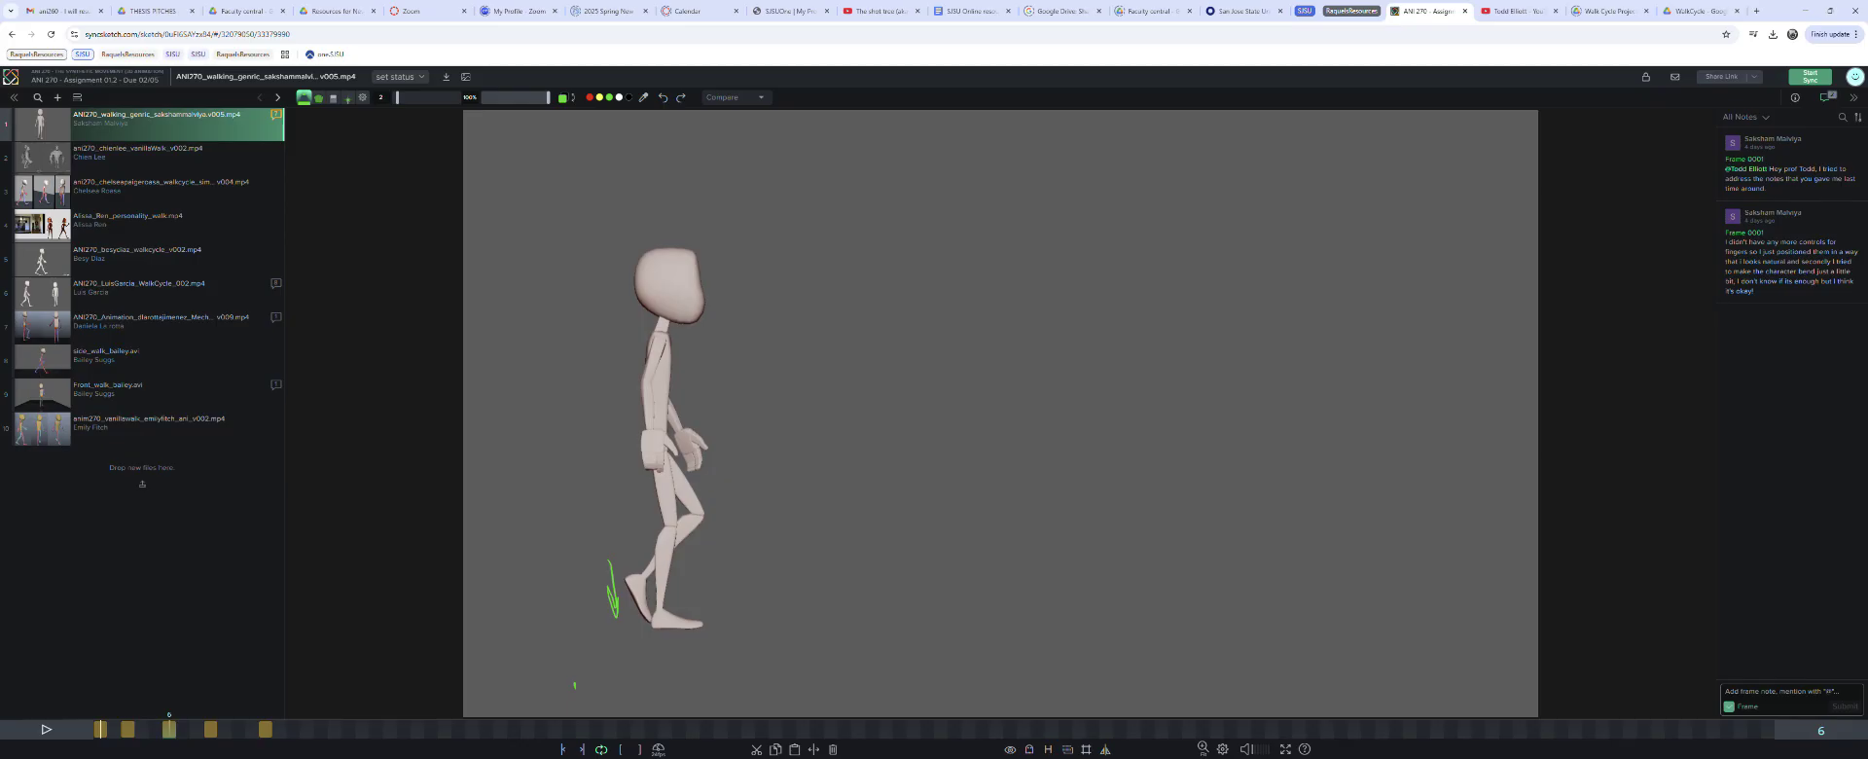
# Compare frame 6 with the earlier key poses, and add correction strokes in front of the torso and under the planted foot.
pyautogui.press('Left')
pyautogui.press('Left')
pyautogui.press('Left')
pyautogui.press('Right')
pyautogui.press('Right')
pyautogui.press('Right')
pyautogui.moveTo(783, 438); pyautogui.dragTo(801, 405)
pyautogui.moveTo(809, 359)
pyautogui.mouseDown()
pyautogui.moveTo(815, 393)
pyautogui.moveTo(831, 378)
pyautogui.mouseUp()
pyautogui.moveTo(648, 631); pyautogui.dragTo(719, 626)
# Compare frames 6 and 9, and redraw the raised leg on frame 9 with the knee closer to the body and the foot lower.
pyautogui.press('Left')
pyautogui.press('Right')
pyautogui.press('Right')
pyautogui.press('Left')
pyautogui.press('Right')
pyautogui.press('Left')
pyautogui.press('Right')
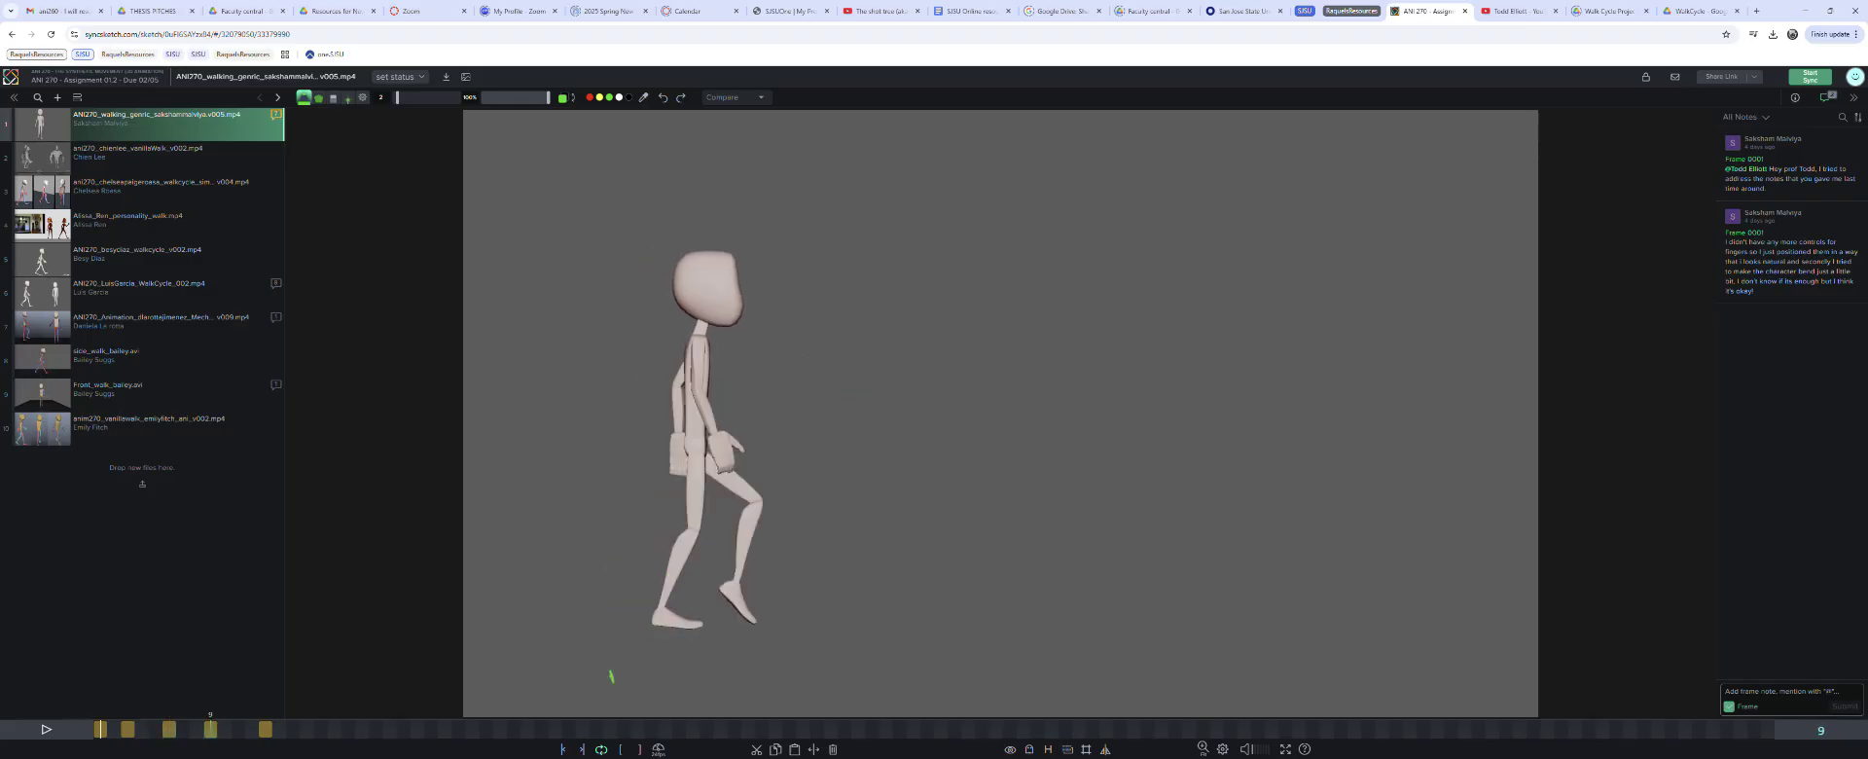
pyautogui.moveTo(718, 610)
pyautogui.mouseDown()
pyautogui.moveTo(763, 632)
pyautogui.moveTo(707, 611)
pyautogui.moveTo(771, 633)
pyautogui.moveTo(702, 603)
pyautogui.mouseUp()
pyautogui.moveTo(709, 484)
pyautogui.mouseDown()
pyautogui.moveTo(736, 528)
pyautogui.moveTo(705, 474)
pyautogui.mouseUp()
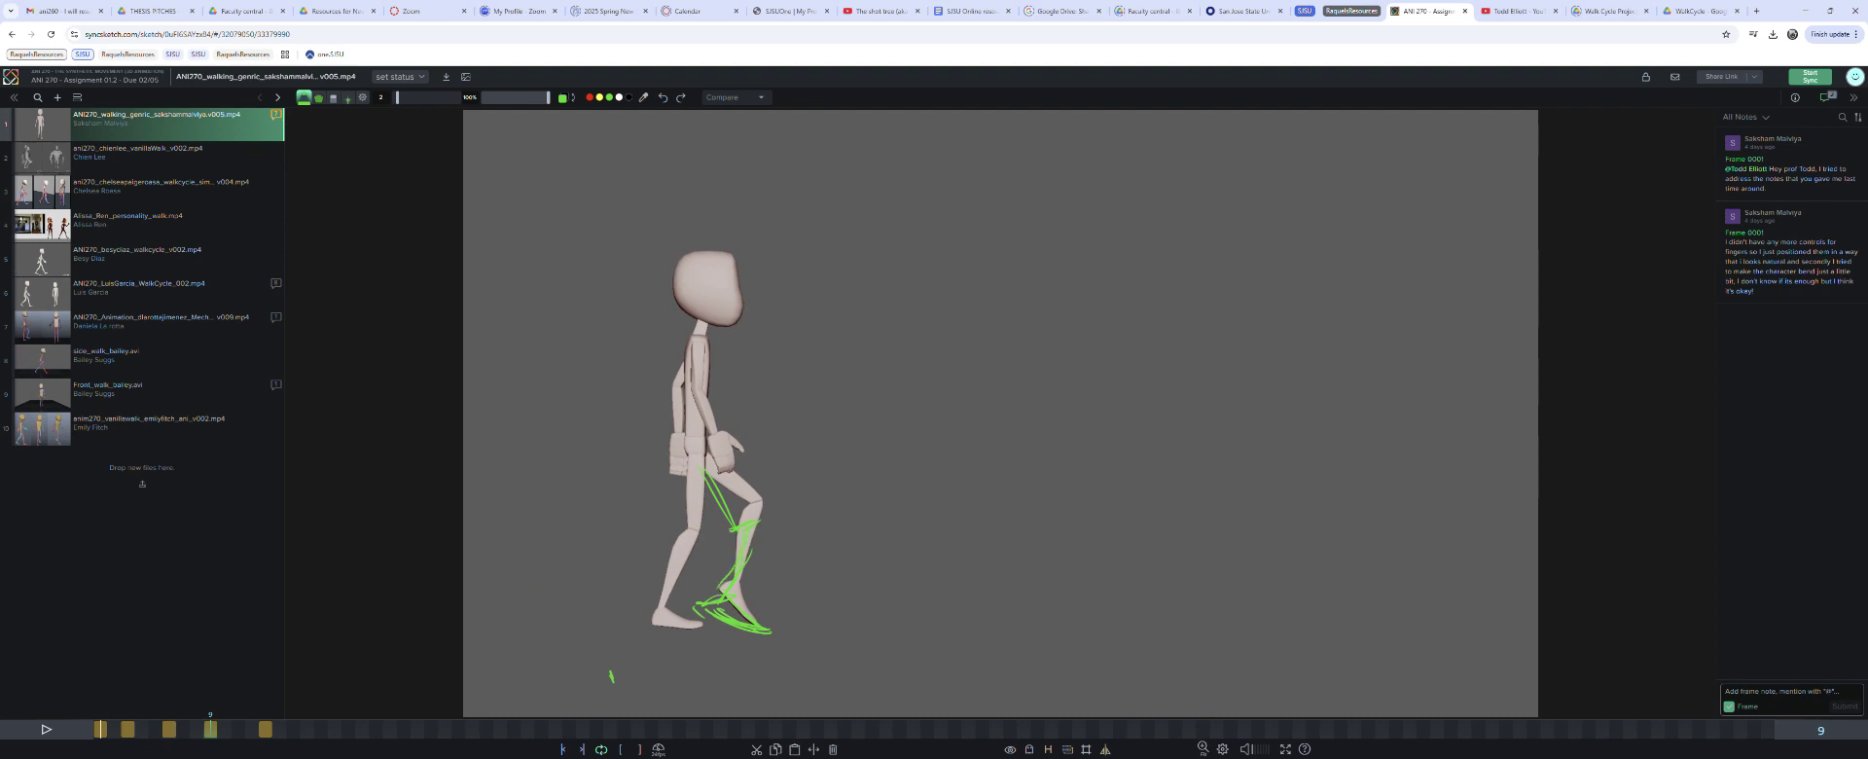
pyautogui.moveTo(728, 483); pyautogui.dragTo(745, 514)
# On frame 13, draw the corrected contact pose over the figure, with the front toes angled up and the back heel raised.
pyautogui.press('Up')
pyautogui.press('Down')
pyautogui.moveTo(825, 633)
pyautogui.mouseDown()
pyautogui.moveTo(881, 599)
pyautogui.moveTo(820, 635)
pyautogui.moveTo(823, 605)
pyautogui.moveTo(895, 599)
pyautogui.mouseUp()
pyautogui.press('Down')
pyautogui.moveTo(647, 578); pyautogui.dragTo(649, 614)
# Flip through the annotated key poses to check how they connect, and scrub the walk ahead to frame 29.
pyautogui.press('Up')
pyautogui.press('Up')
pyautogui.press('Down')
pyautogui.press('Up')
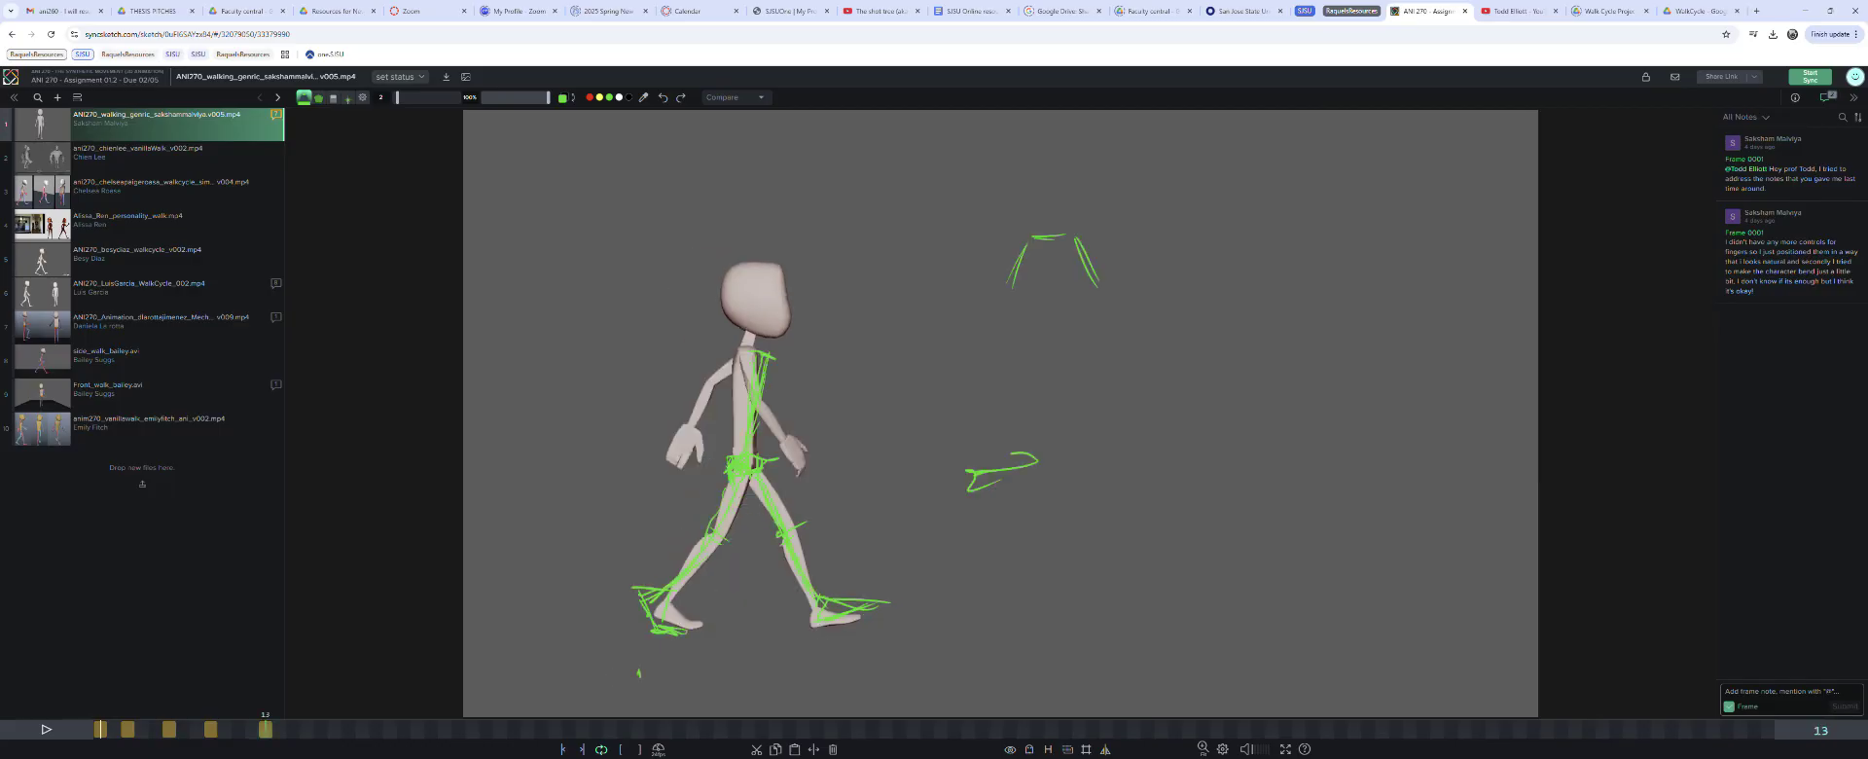
pyautogui.press('Up')
pyautogui.press('Up')
pyautogui.press('Up')
pyautogui.press('Up')
pyautogui.press('Up')
pyautogui.press('Down')
pyautogui.press('Up')
pyautogui.moveTo(265, 729)
pyautogui.mouseDown()
pyautogui.moveTo(114, 729)
pyautogui.moveTo(197, 729)
pyautogui.mouseUp()
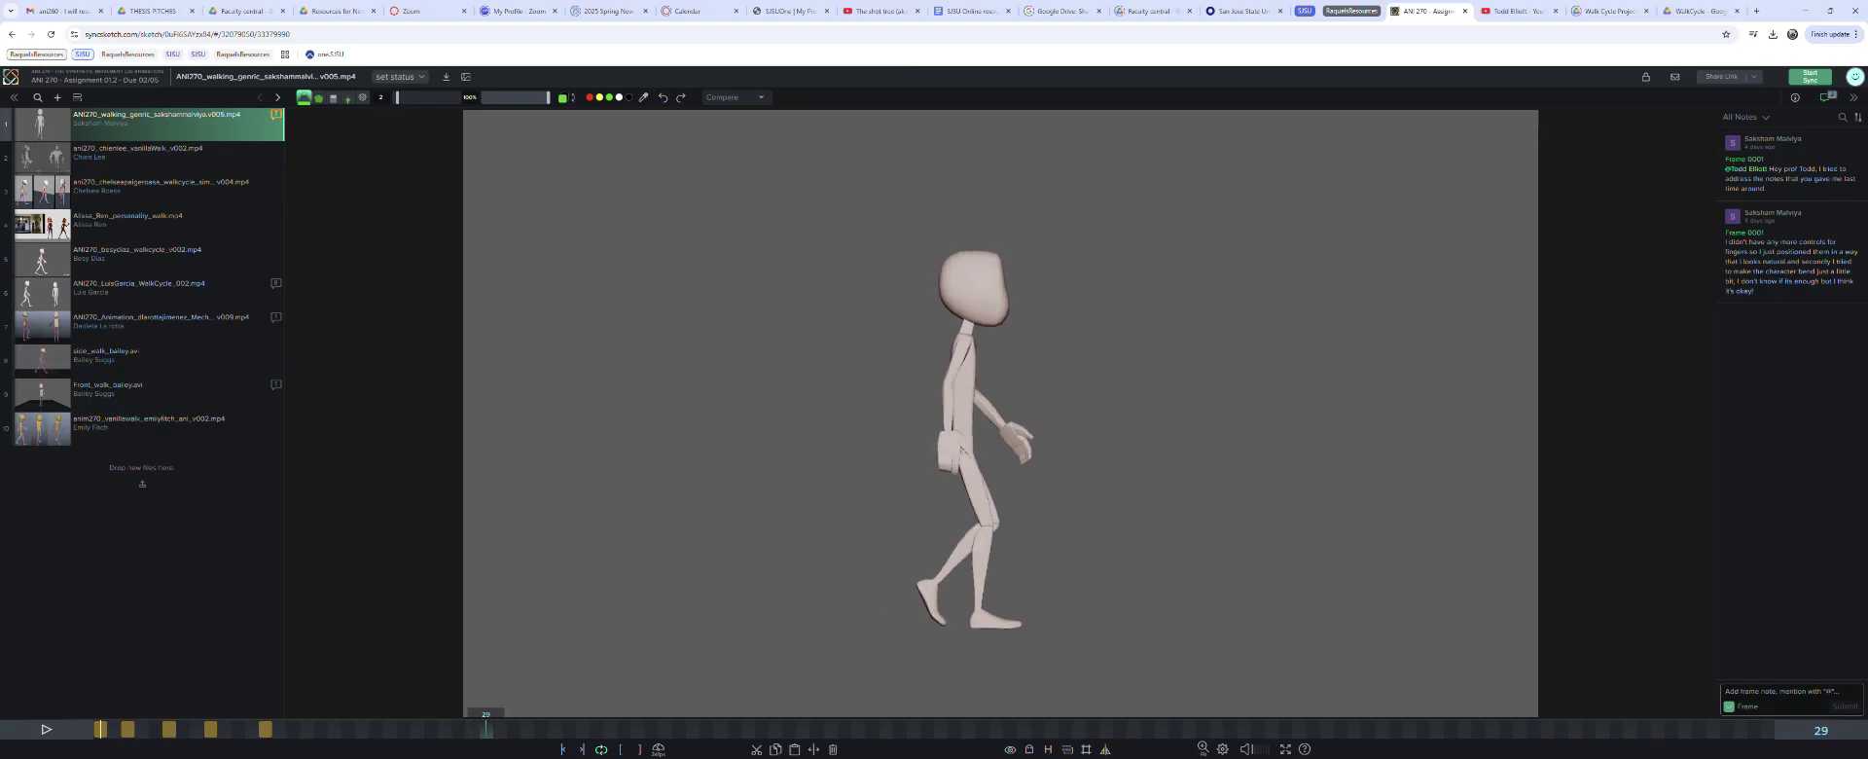